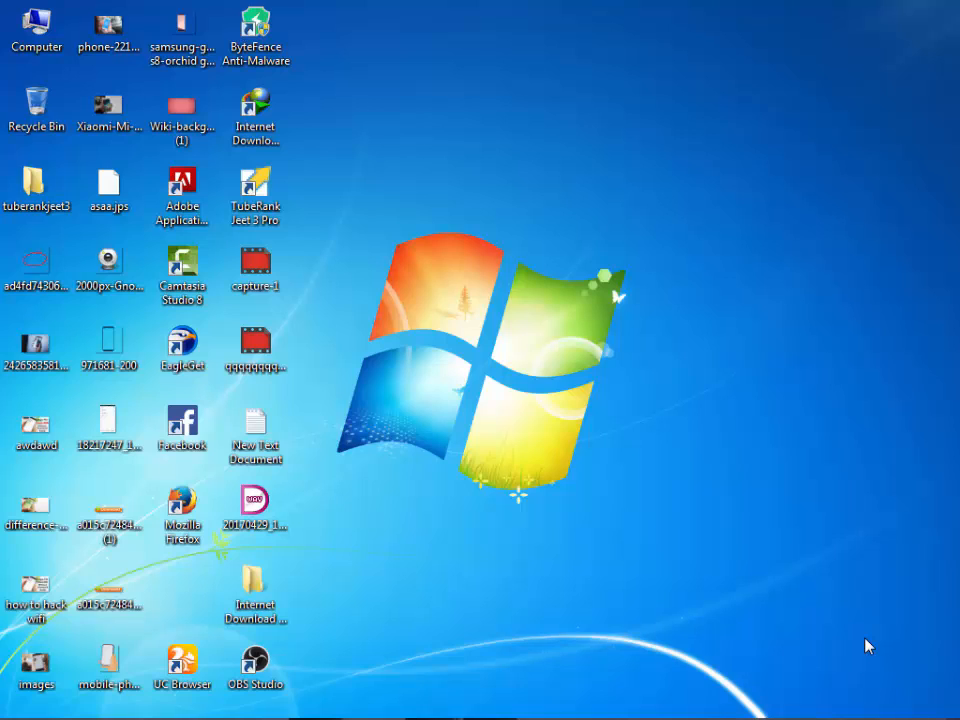
pyautogui.click(936, 633)
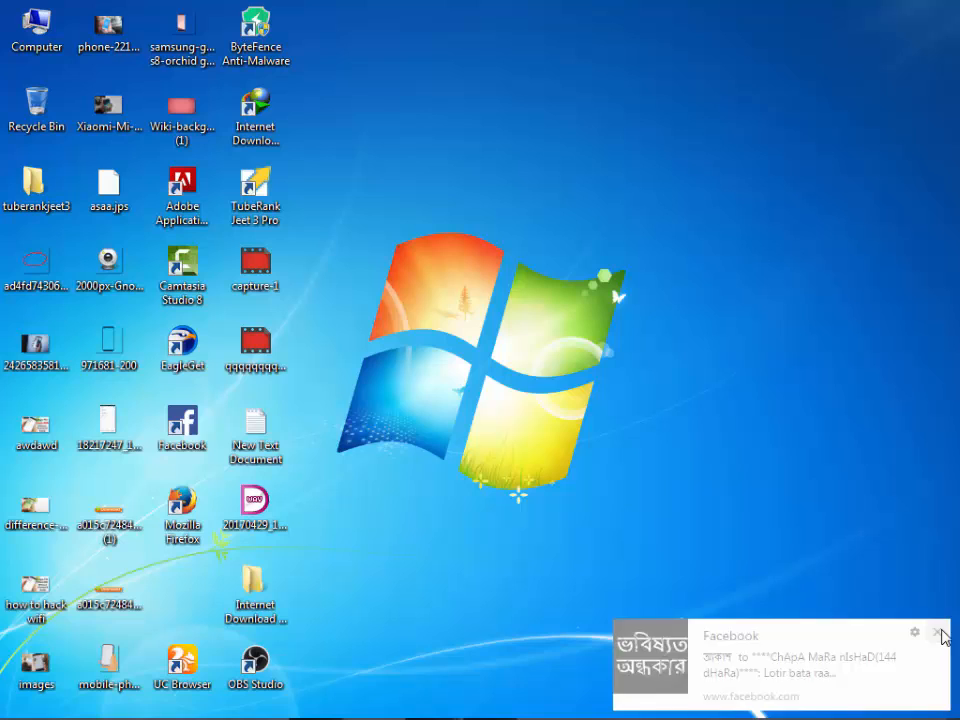
pyautogui.rightClick(610, 430)
pyautogui.click(628, 481)
pyautogui.rightClick(593, 432)
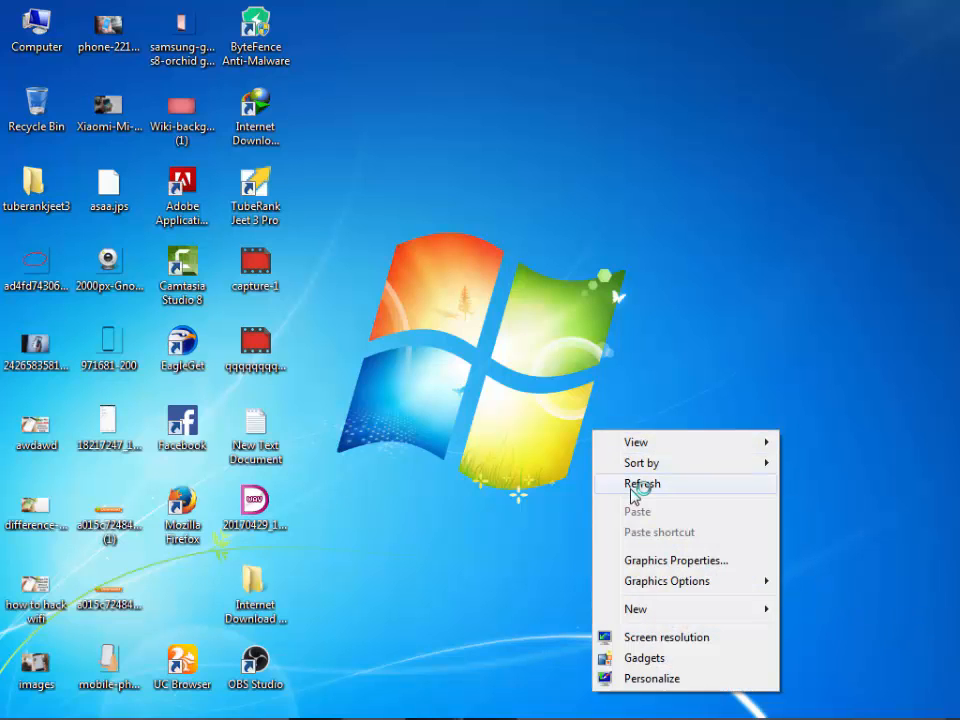
pyautogui.click(630, 484)
pyautogui.rightClick(606, 453)
pyautogui.click(612, 505)
pyautogui.rightClick(630, 213)
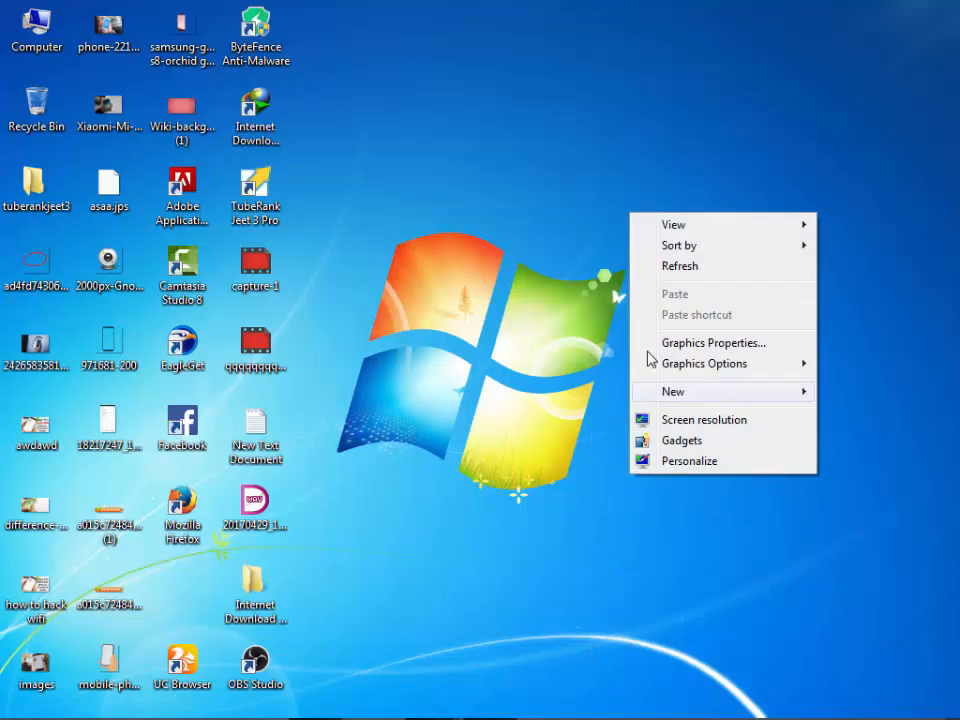
pyautogui.click(675, 270)
pyautogui.rightClick(675, 270)
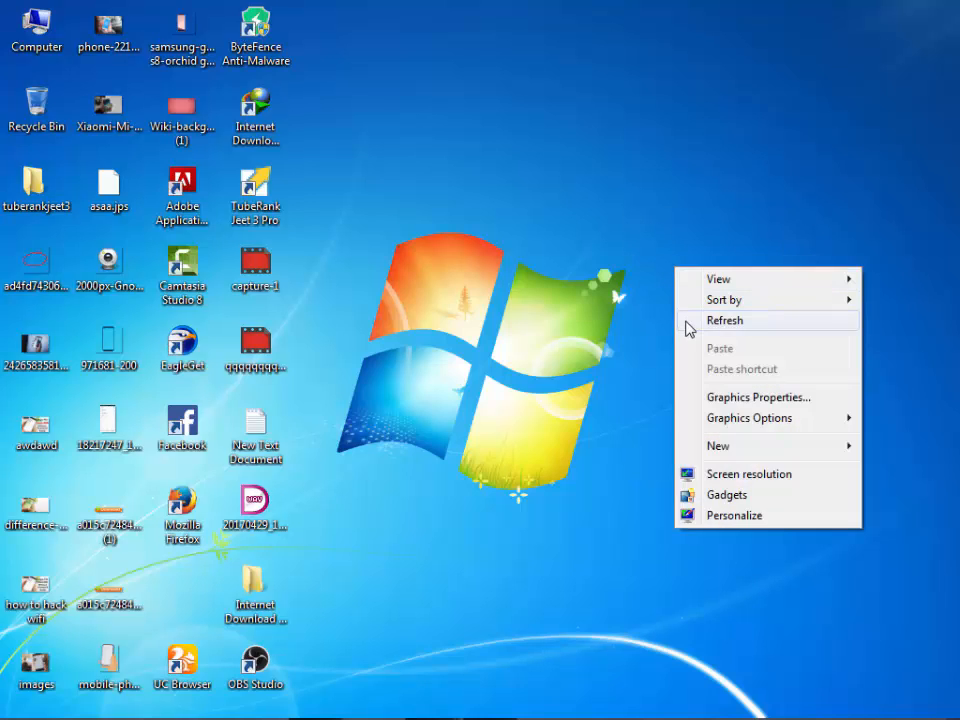
pyautogui.click(689, 321)
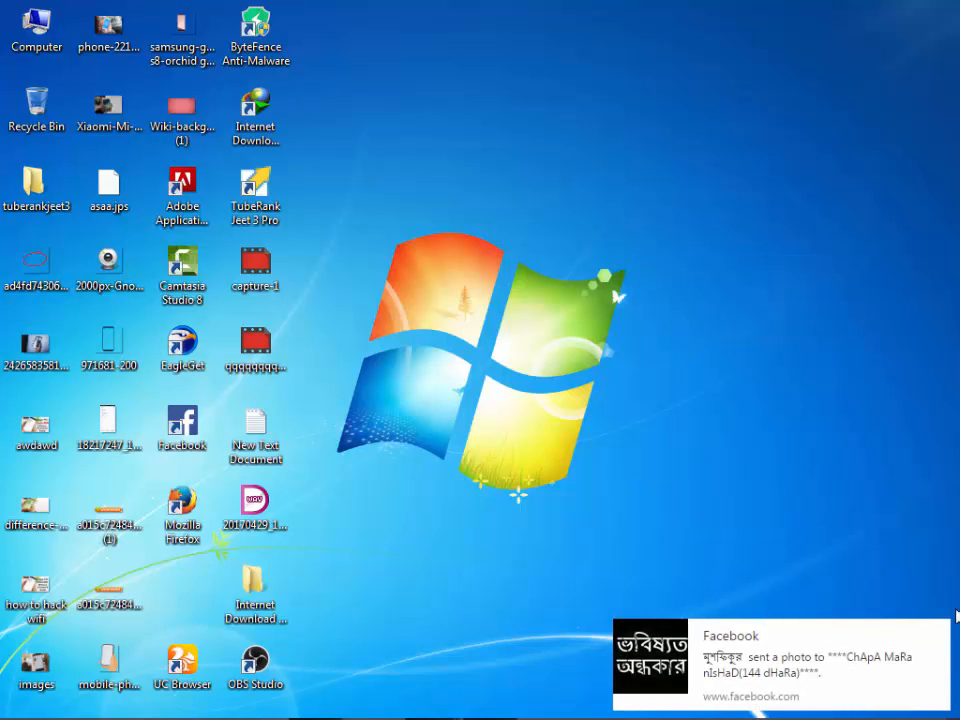
pyautogui.click(934, 636)
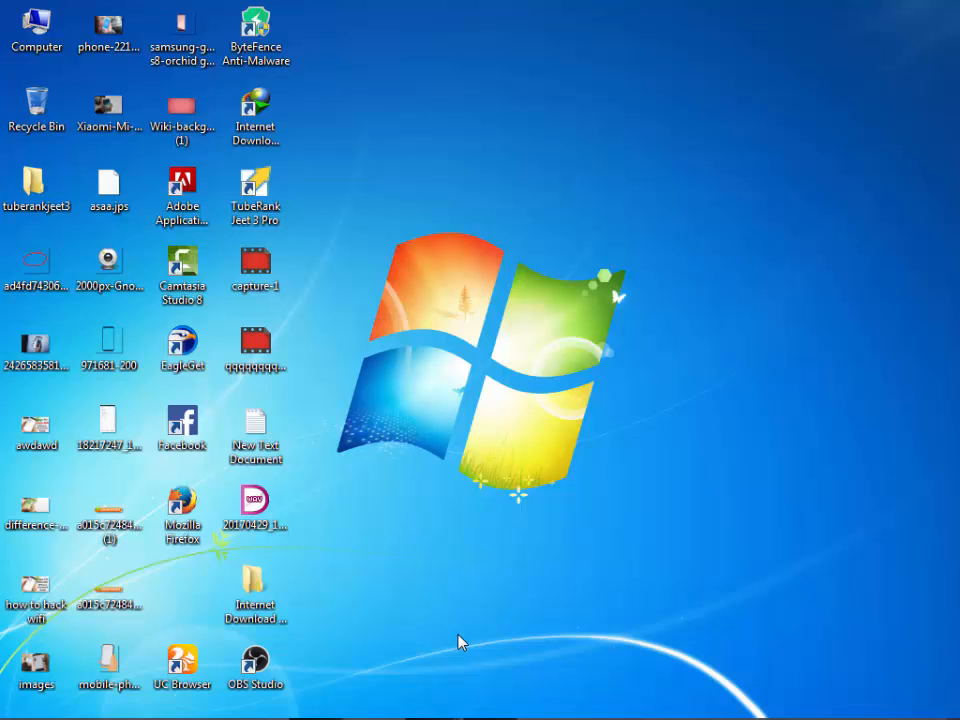
# - Switch to Chrome and search Google for "obs studio" in a new tab
pyautogui.click(309, 706)
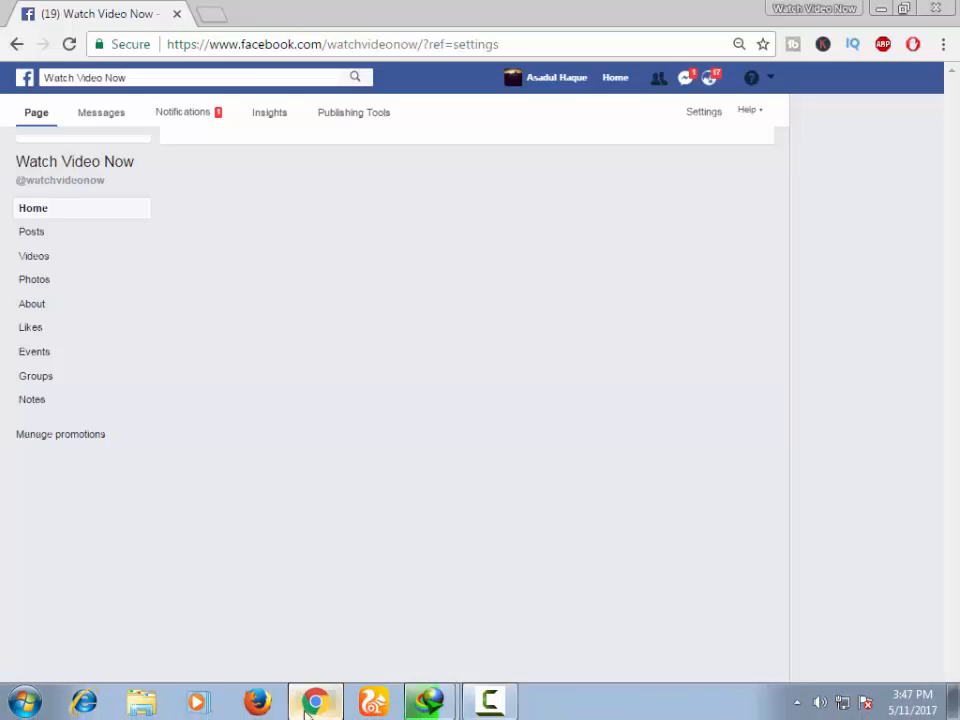
pyautogui.click(217, 20)
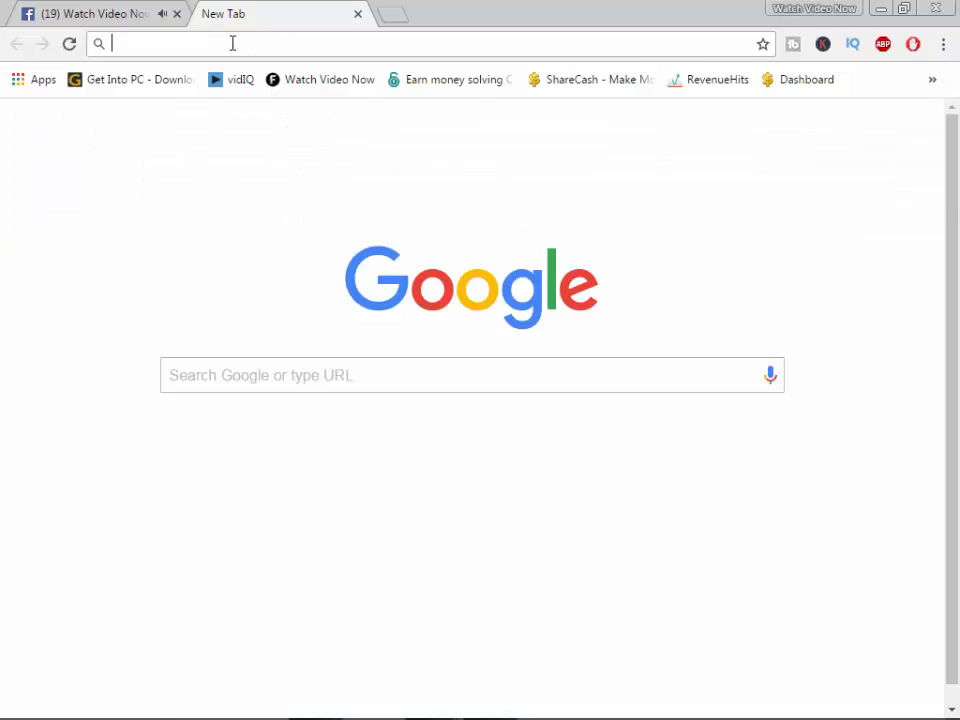
pyautogui.write('obs studio')
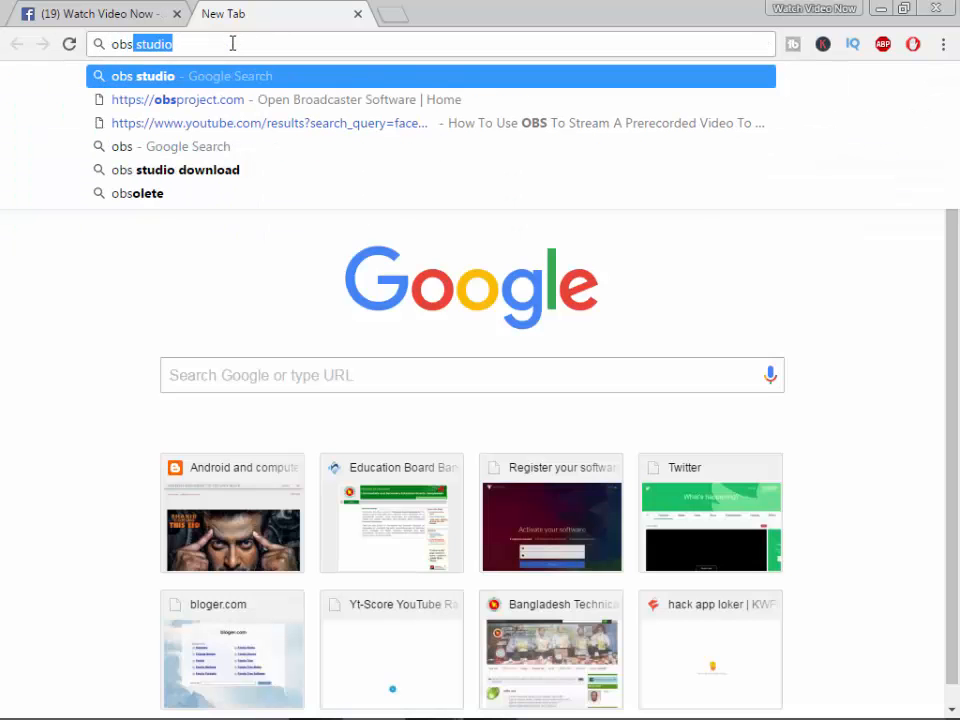
pyautogui.press('Right')
pyautogui.press('Return')
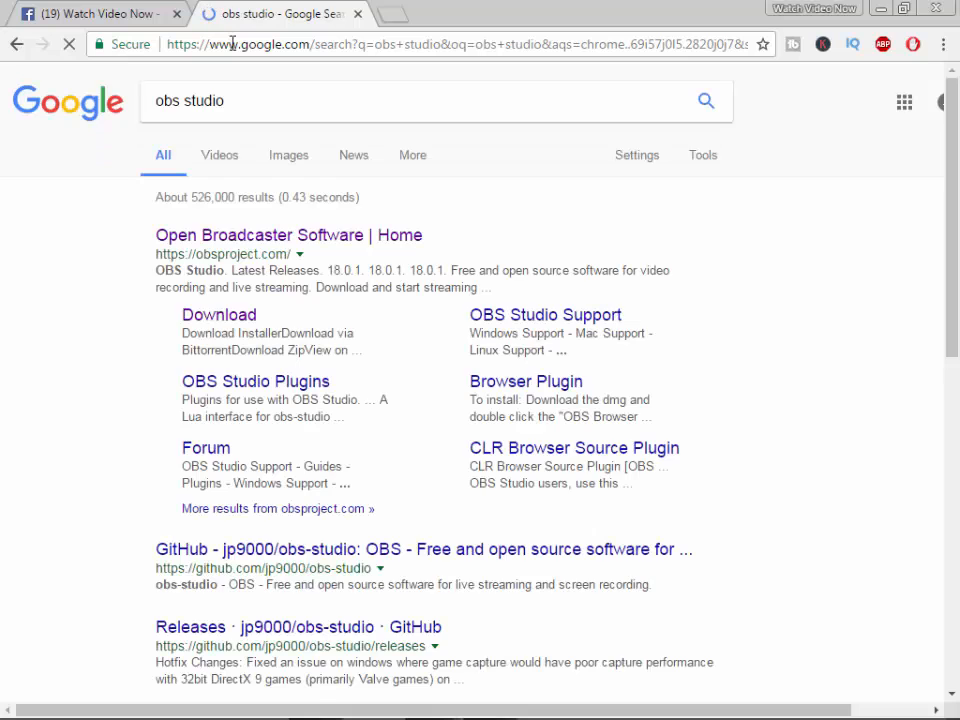
# - Open the Open Broadcaster Software website from the results and show the OBS Studio download options
pyautogui.click(226, 248)
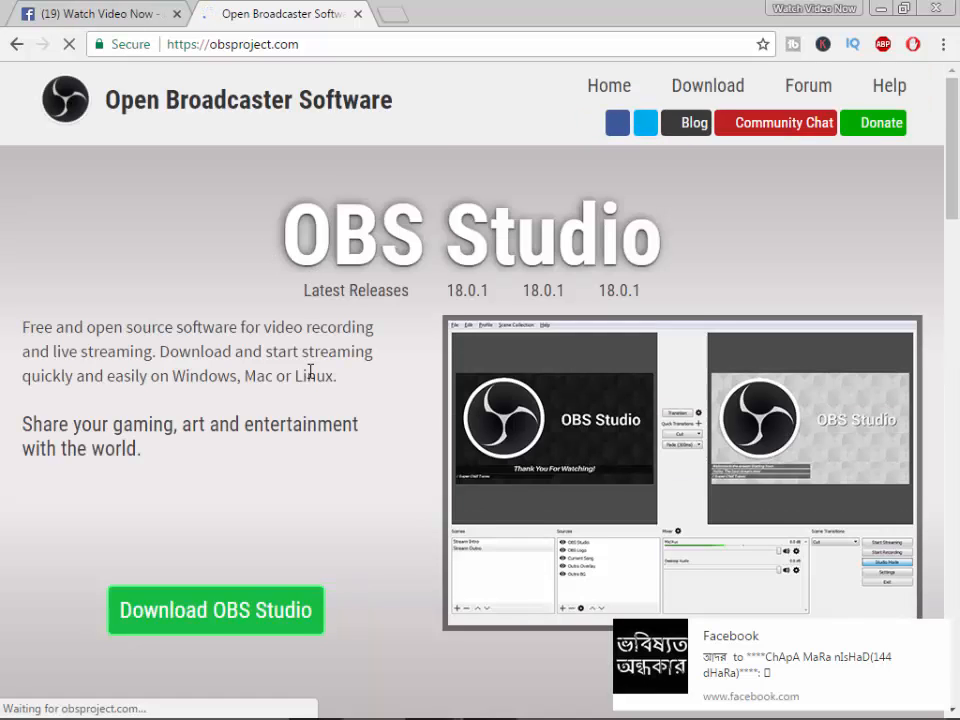
pyautogui.scroll(-2, 223, 491)
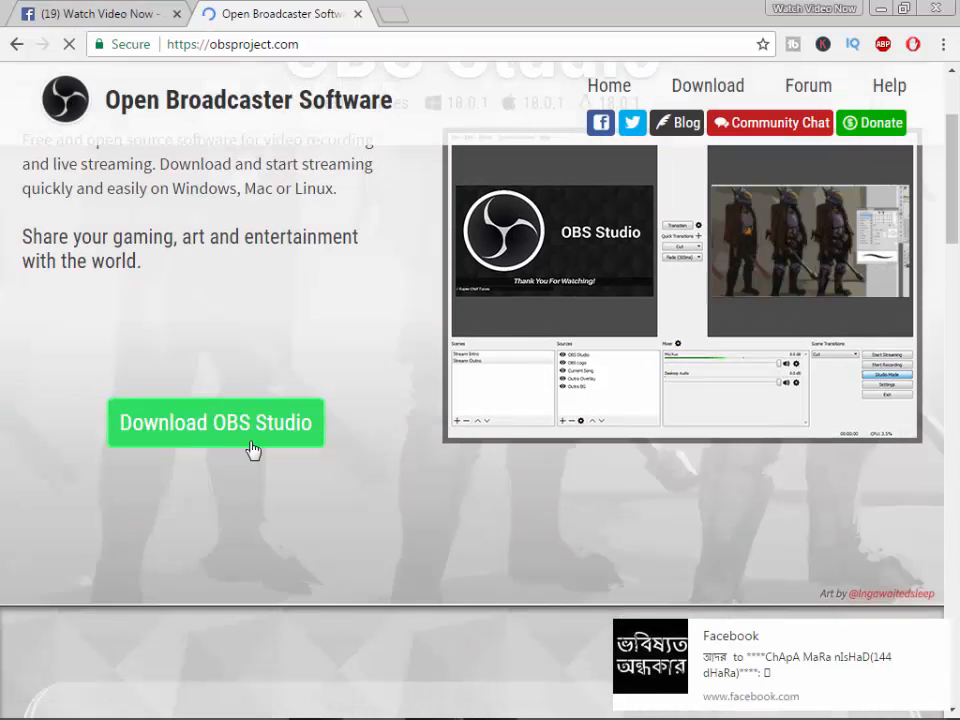
pyautogui.click(252, 449)
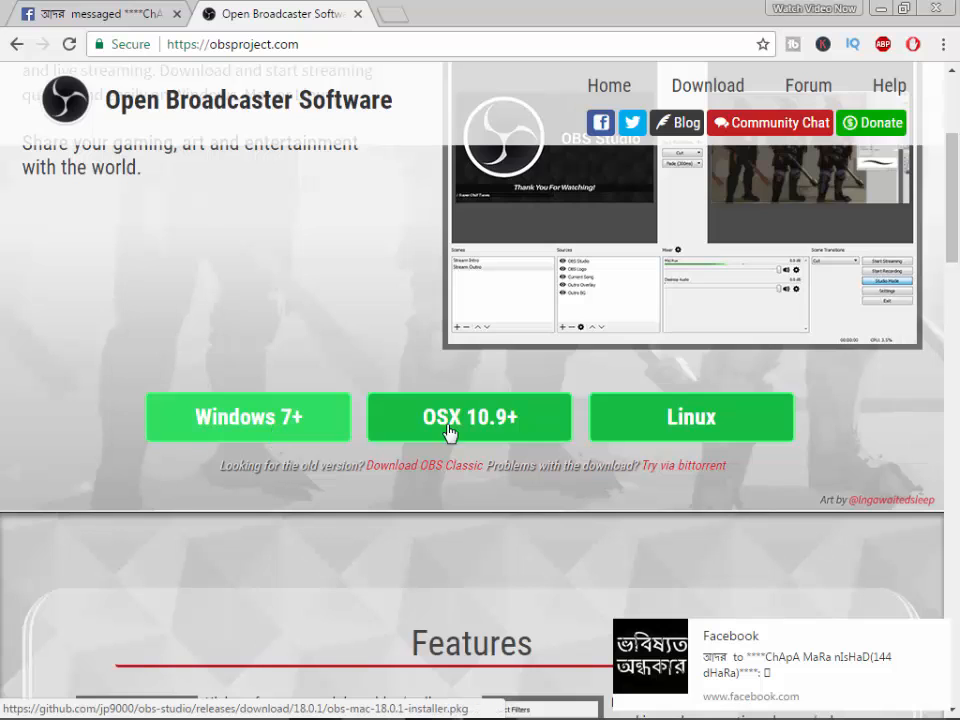
# - Bring up the Watch Video Now Facebook page in Chrome and minimize the OBS Studio window
pyautogui.click(880, 9)
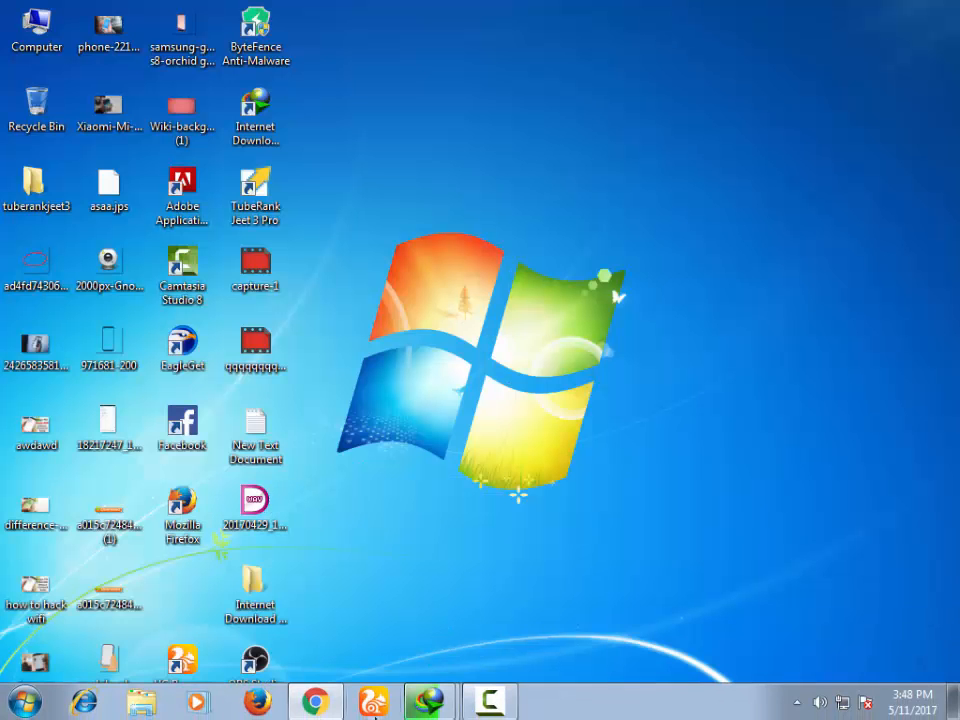
pyautogui.click(330, 697)
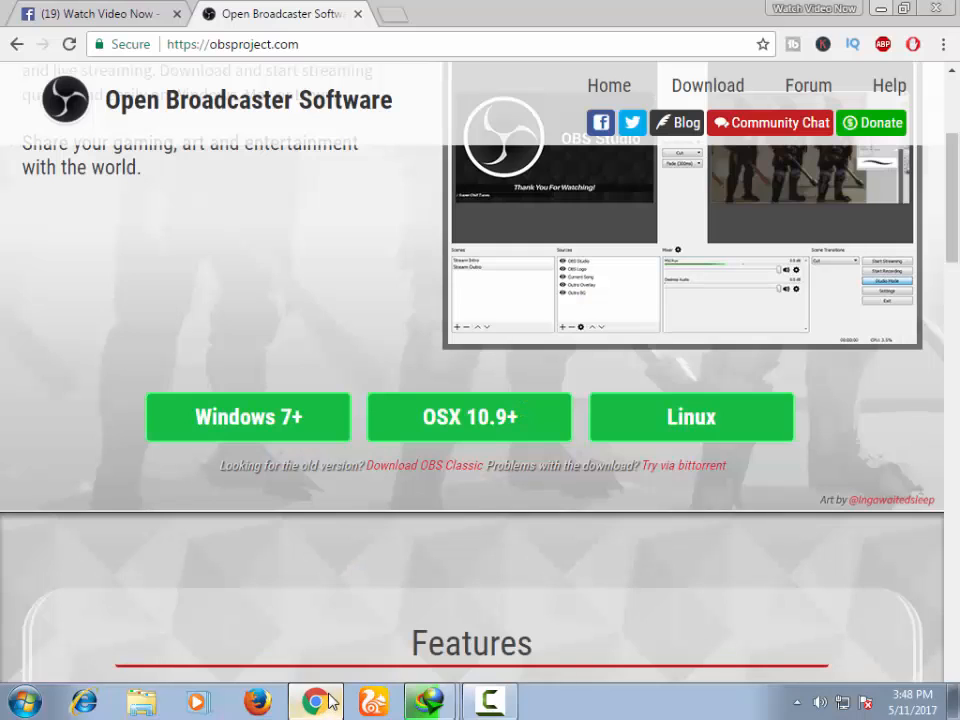
pyautogui.click(86, 20)
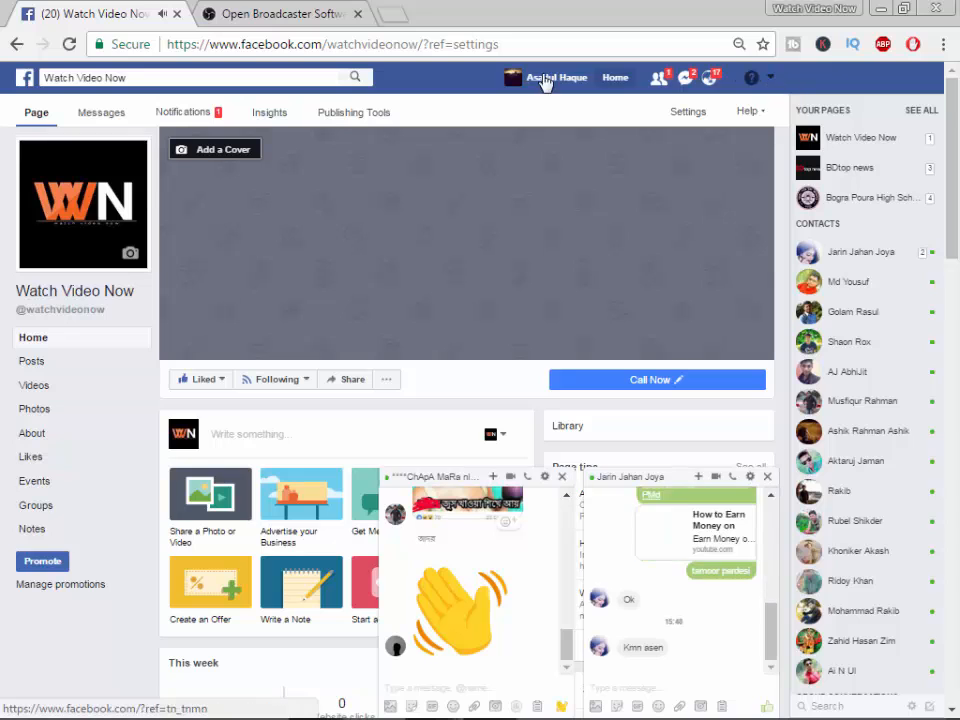
pyautogui.hotkey('alt', 'Tab')
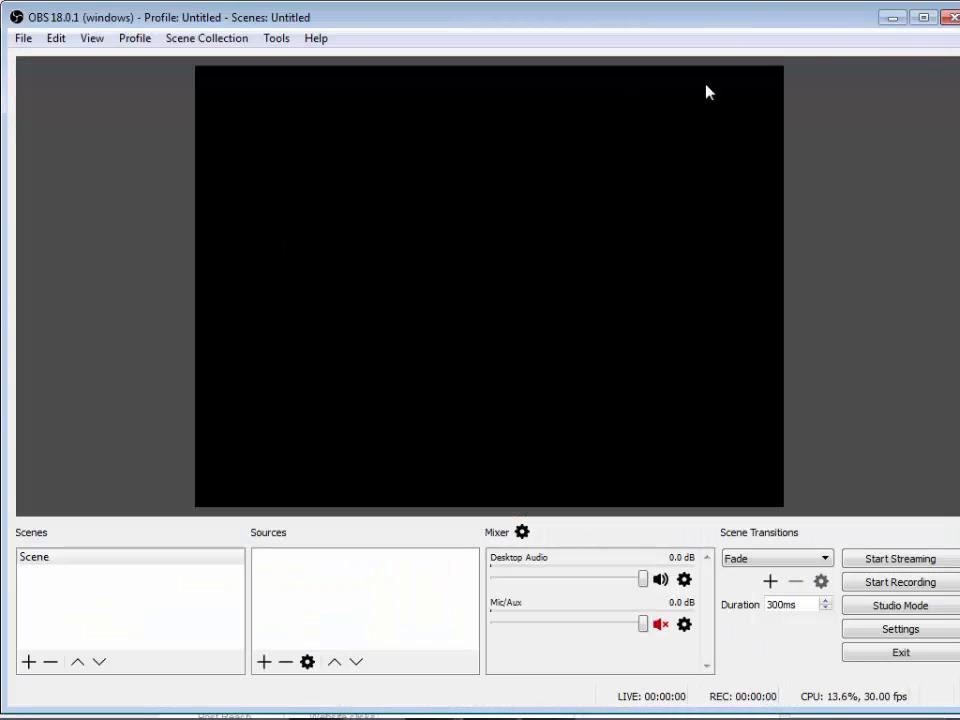
pyautogui.click(885, 19)
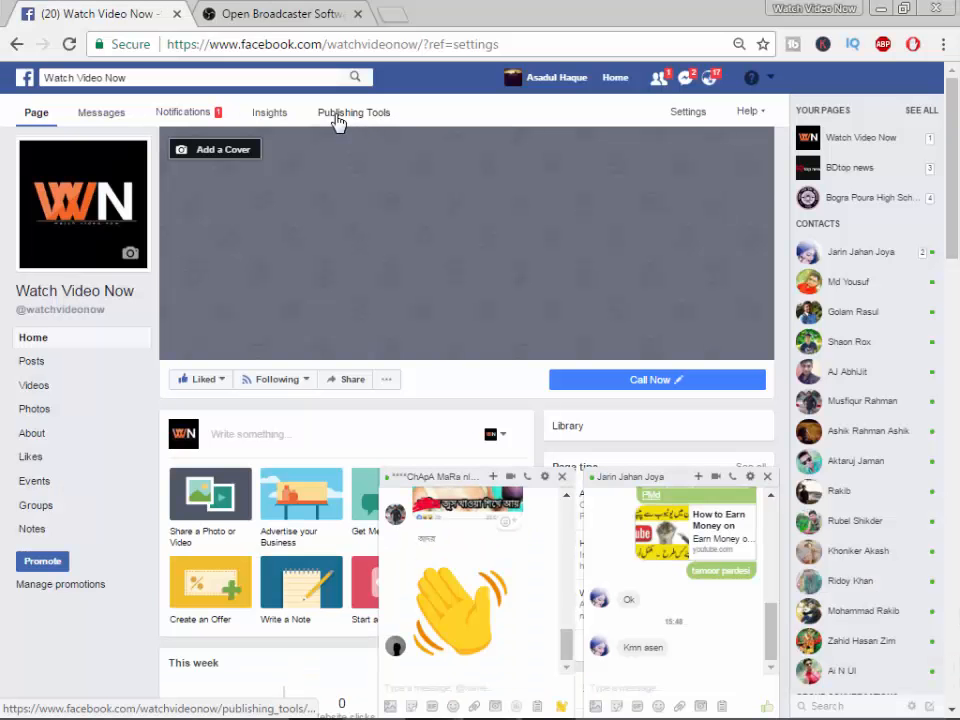
# - Open the video library in the Facebook page's publishing tools and close the open chat windows
pyautogui.click(362, 124)
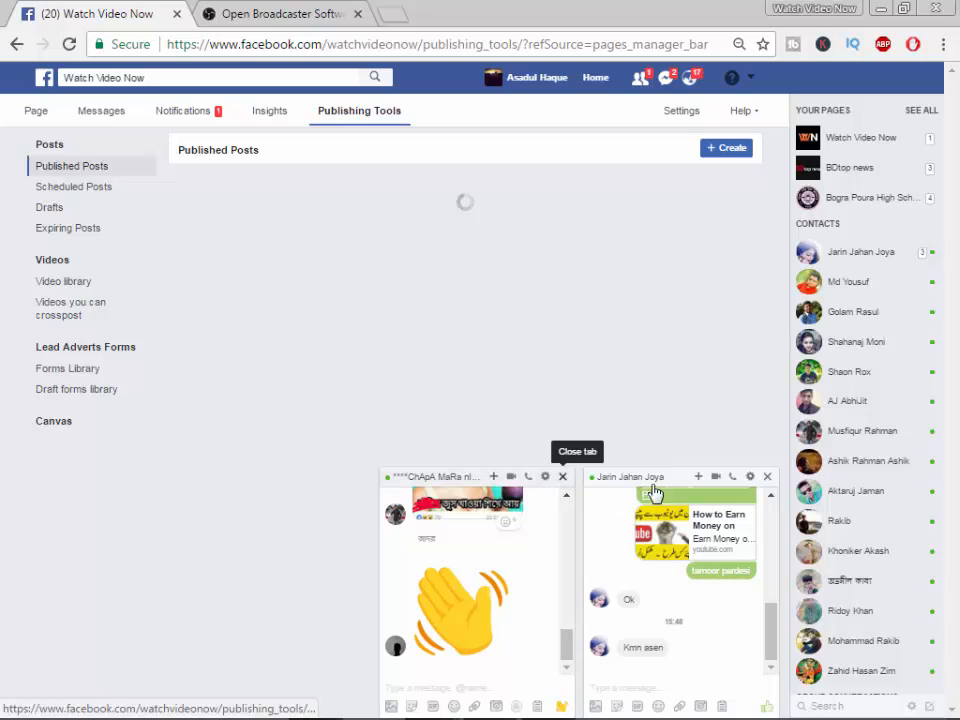
pyautogui.click(767, 476)
pyautogui.click(767, 476)
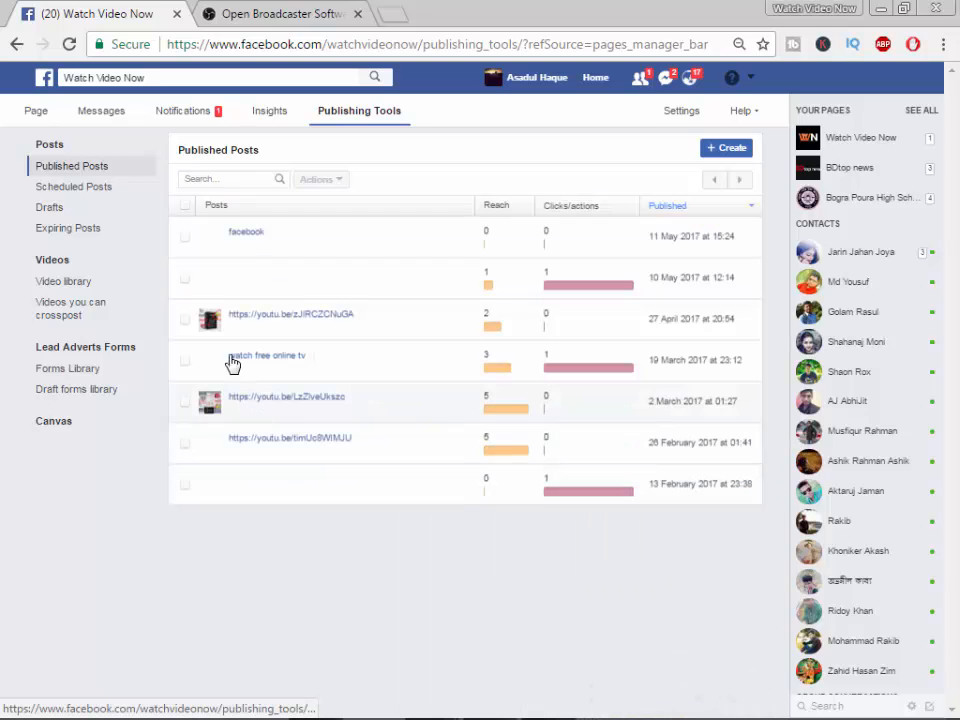
pyautogui.click(102, 285)
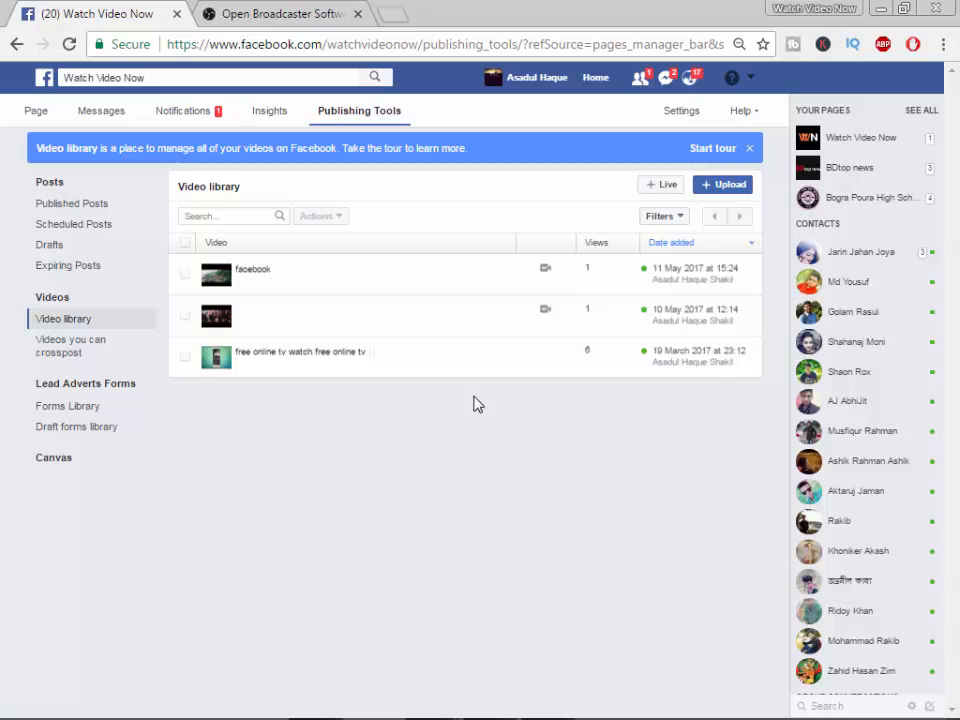
# - Start creating a live video from the video library and copy its stream key
pyautogui.click(662, 187)
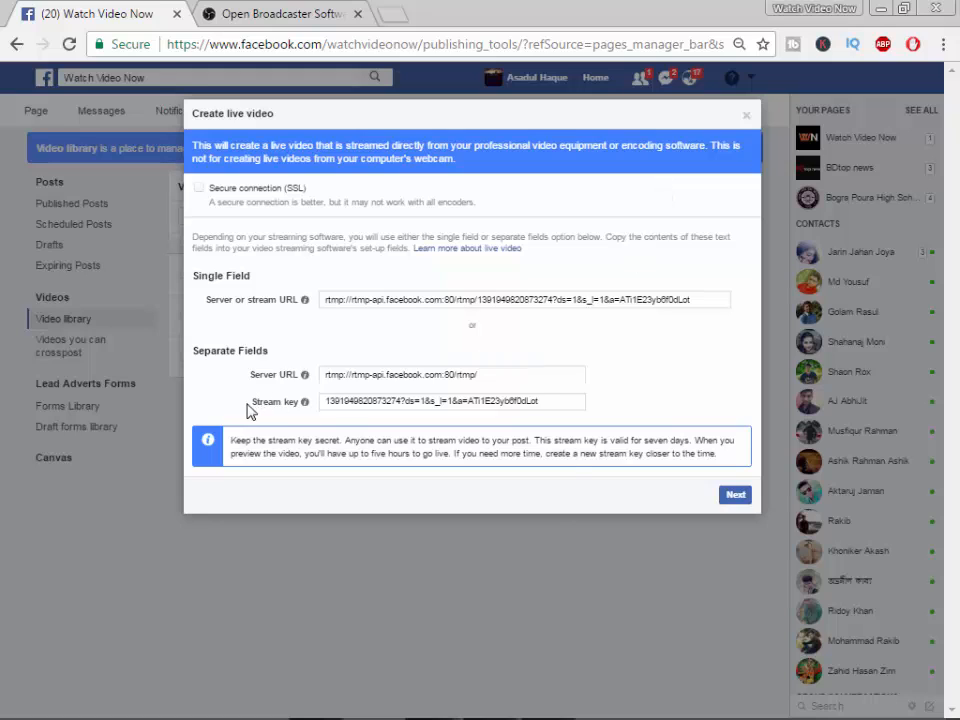
pyautogui.moveTo(250, 412); pyautogui.dragTo(300, 407)
pyautogui.click(330, 401)
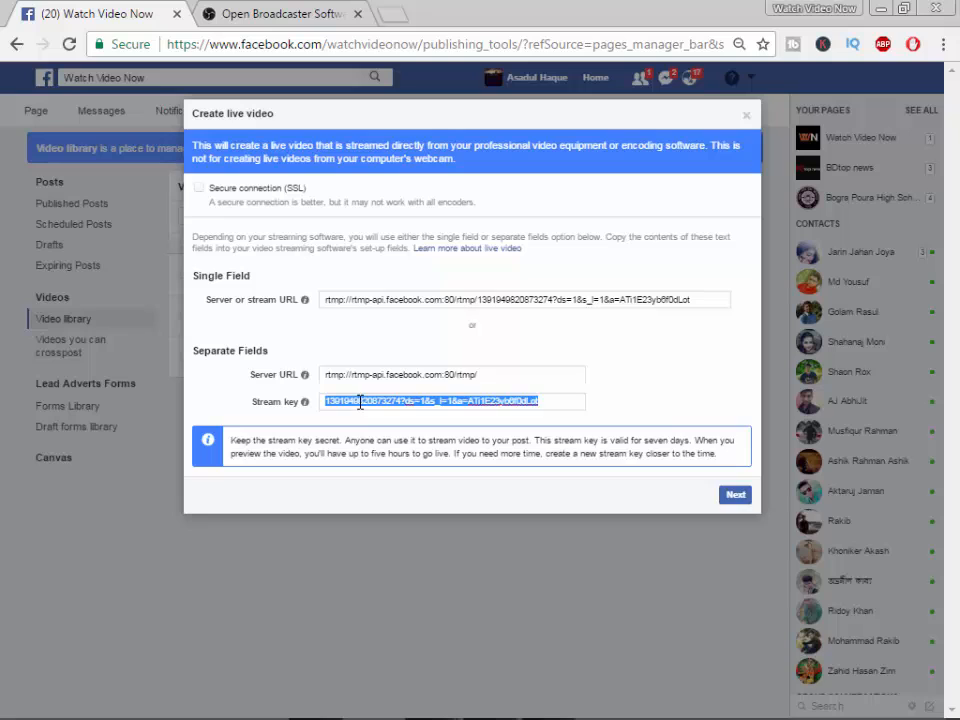
pyautogui.rightClick(360, 401)
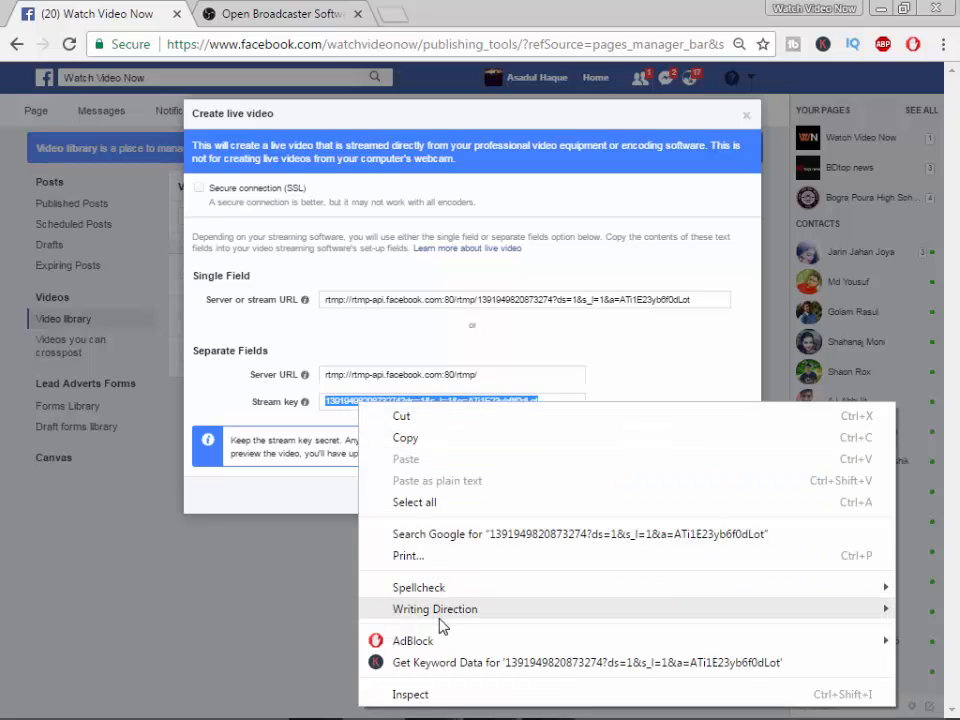
pyautogui.click(420, 438)
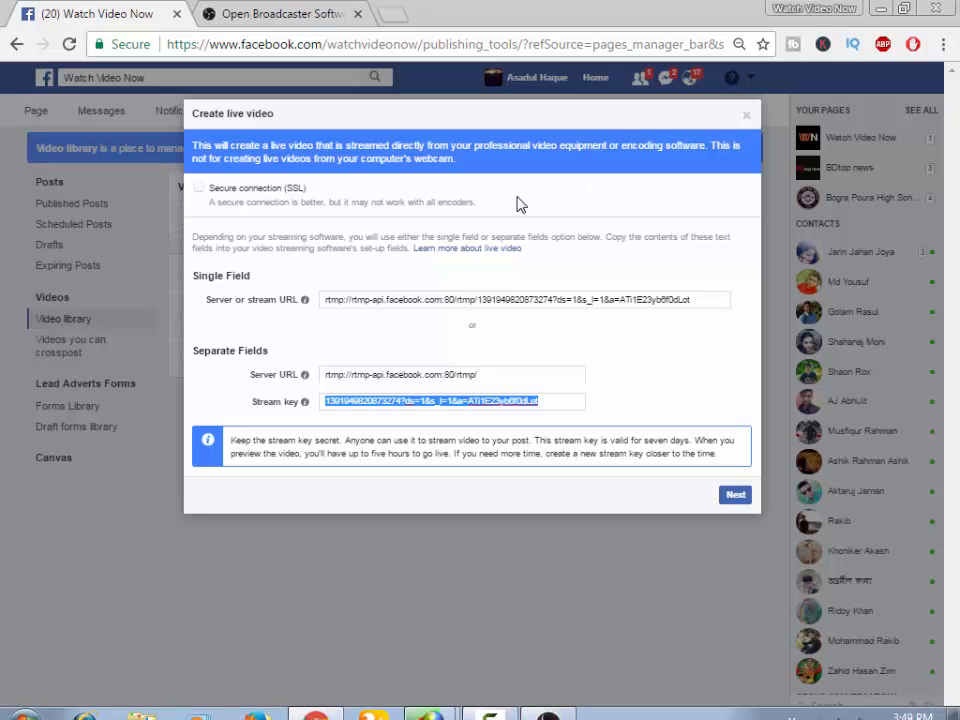
# - Switch to OBS Studio and replace the stream key in its stream settings with the copied key
pyautogui.click(548, 701)
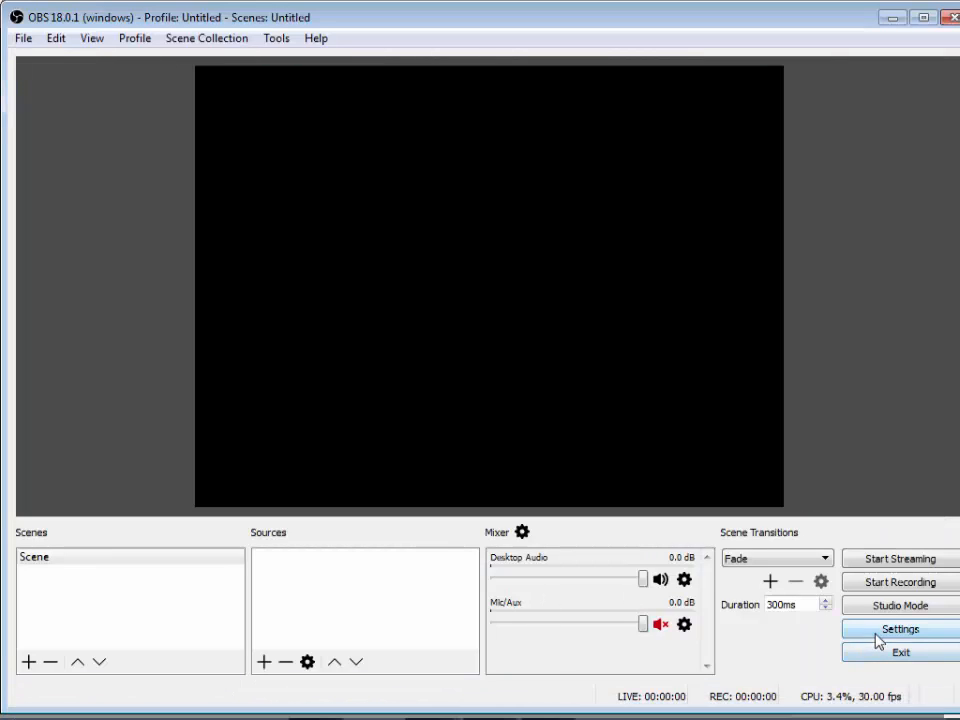
pyautogui.click(876, 631)
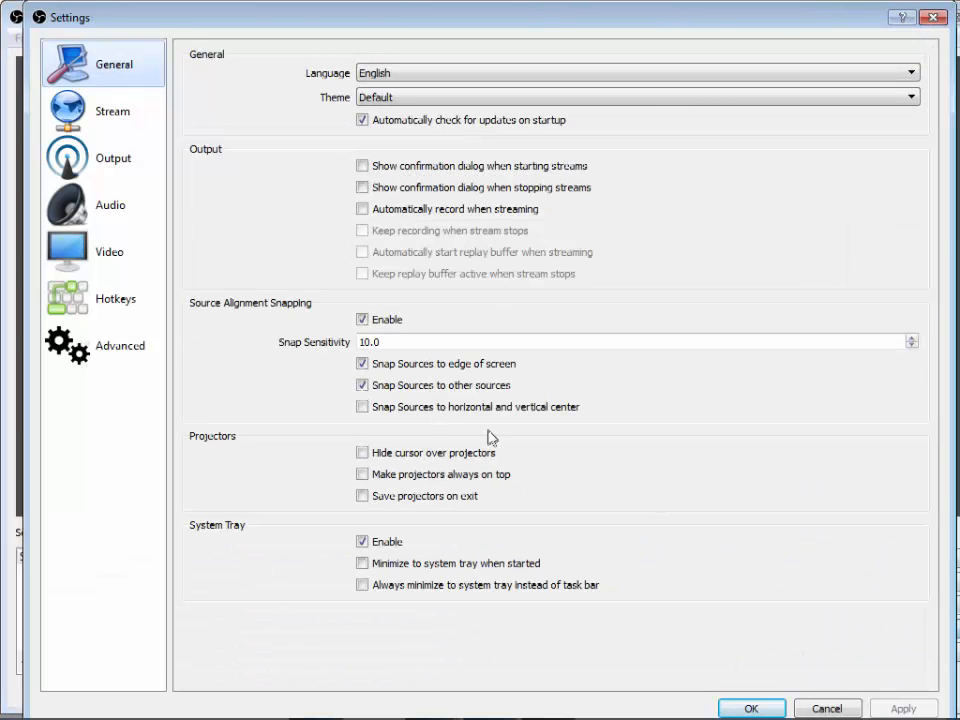
pyautogui.click(122, 118)
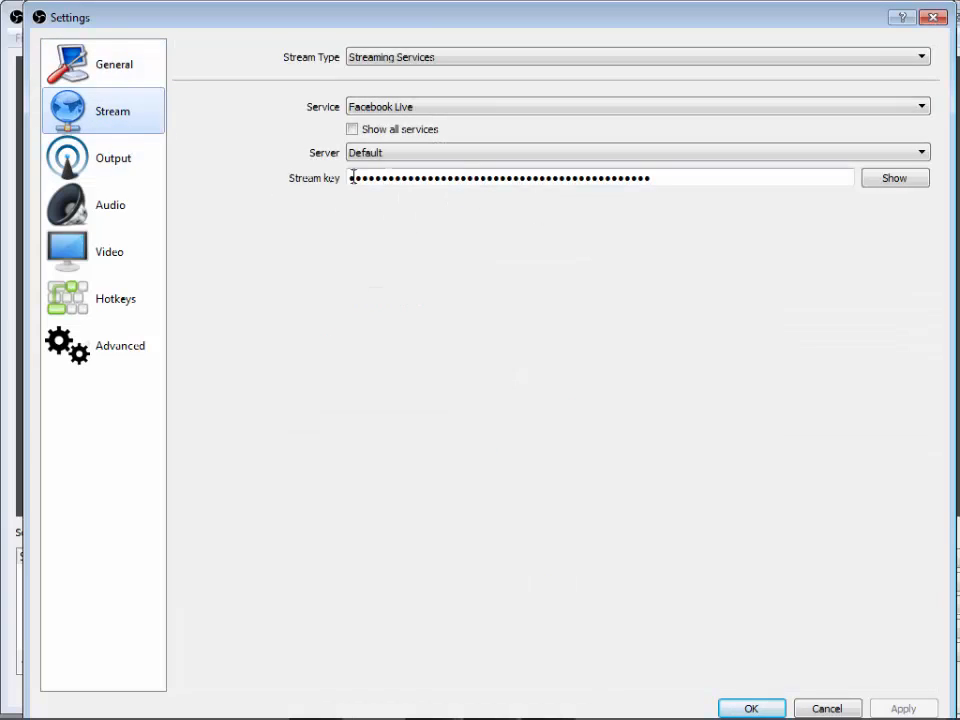
pyautogui.moveTo(666, 175); pyautogui.dragTo(422, 180)
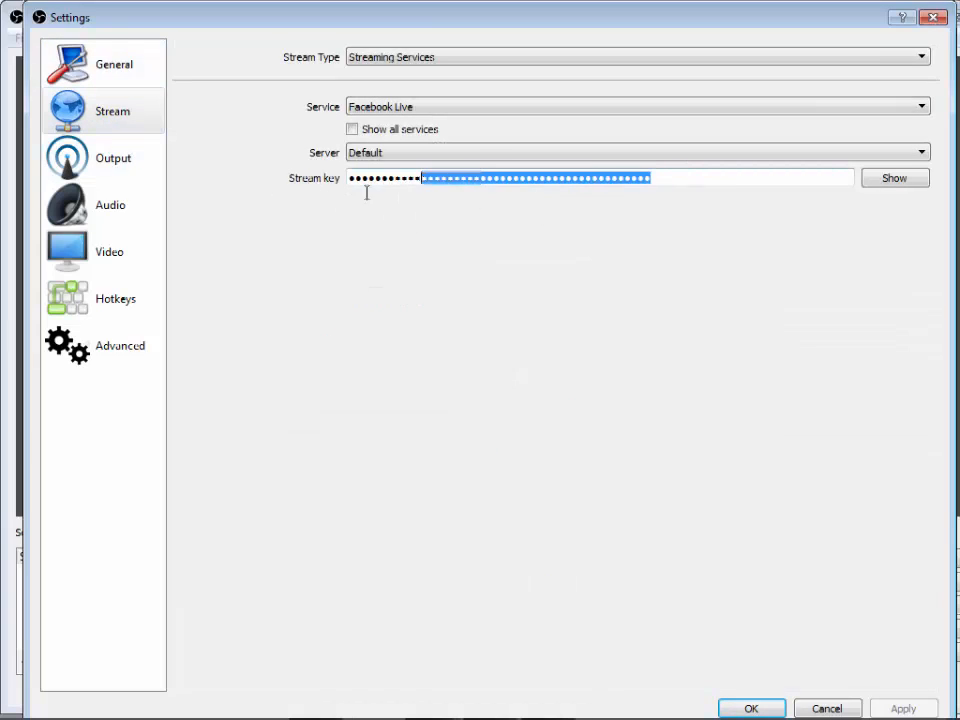
pyautogui.moveTo(366, 193); pyautogui.dragTo(307, 201)
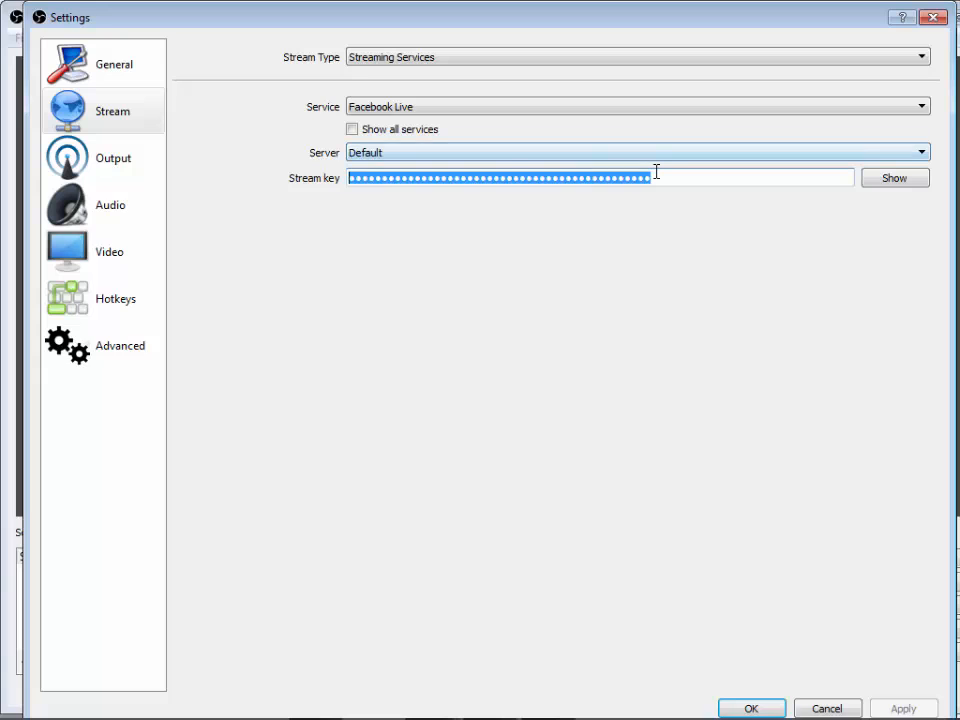
pyautogui.press('BackSpace')
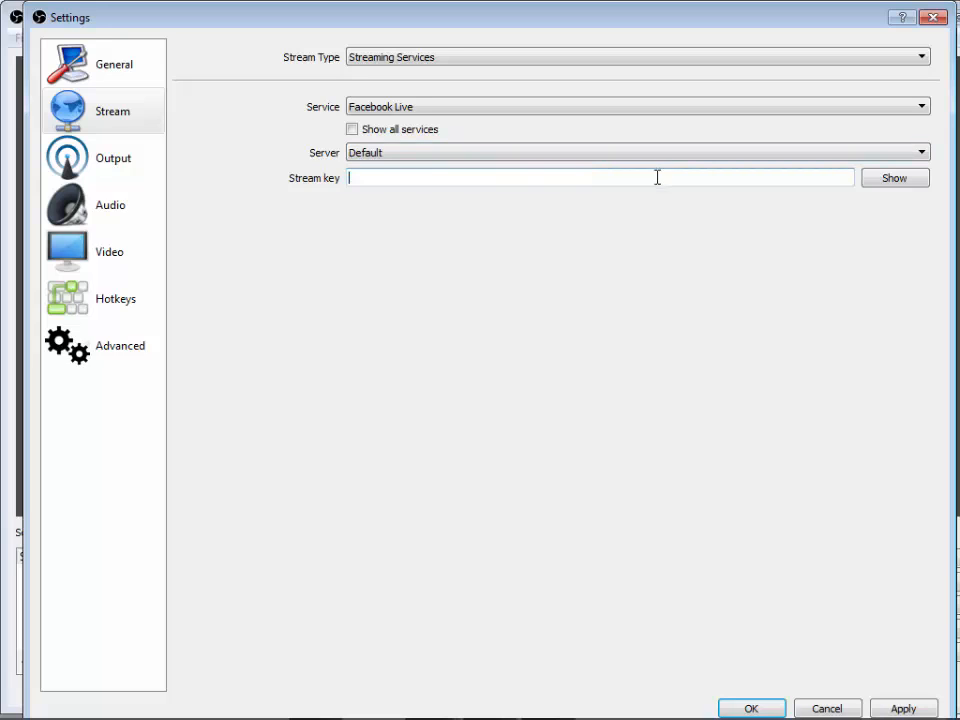
pyautogui.rightClick(368, 177)
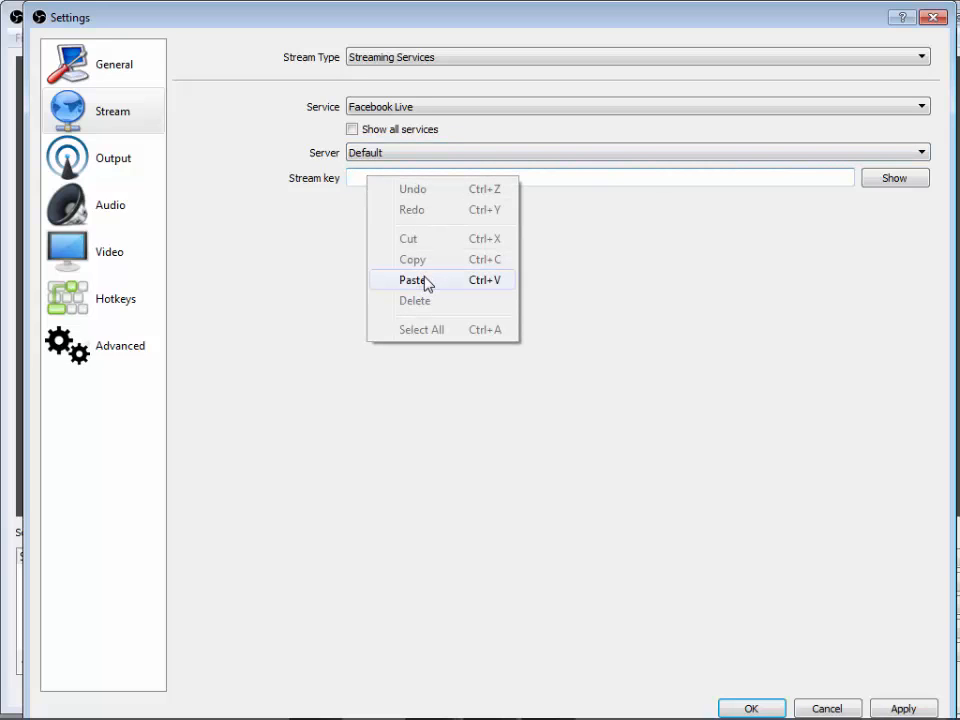
pyautogui.click(412, 280)
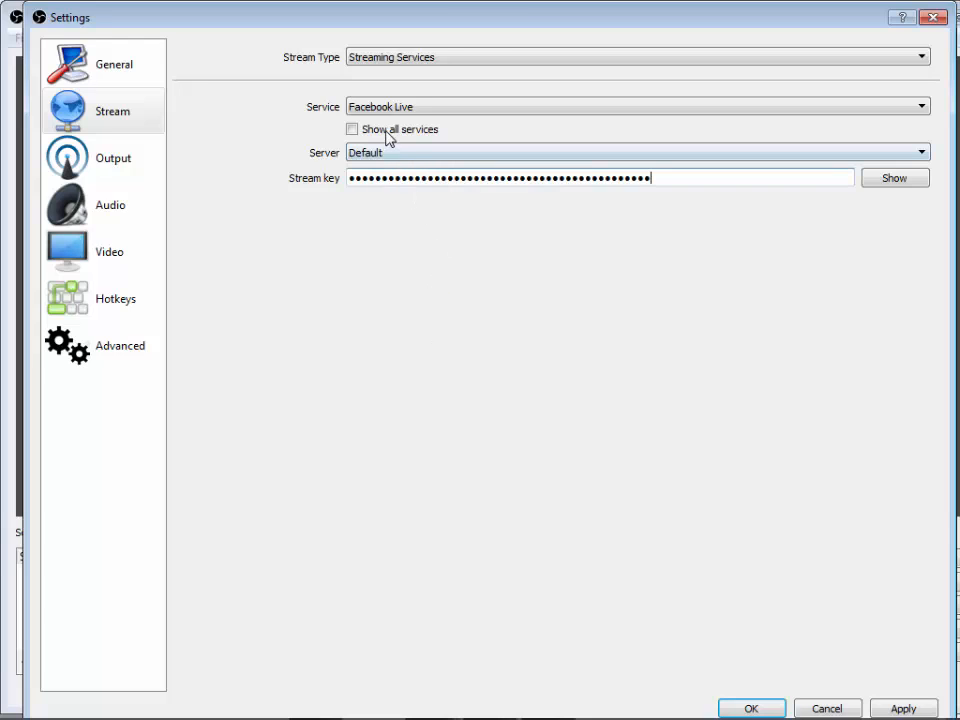
# - Choose Facebook Live as the streaming service and save the settings
pyautogui.click(415, 108)
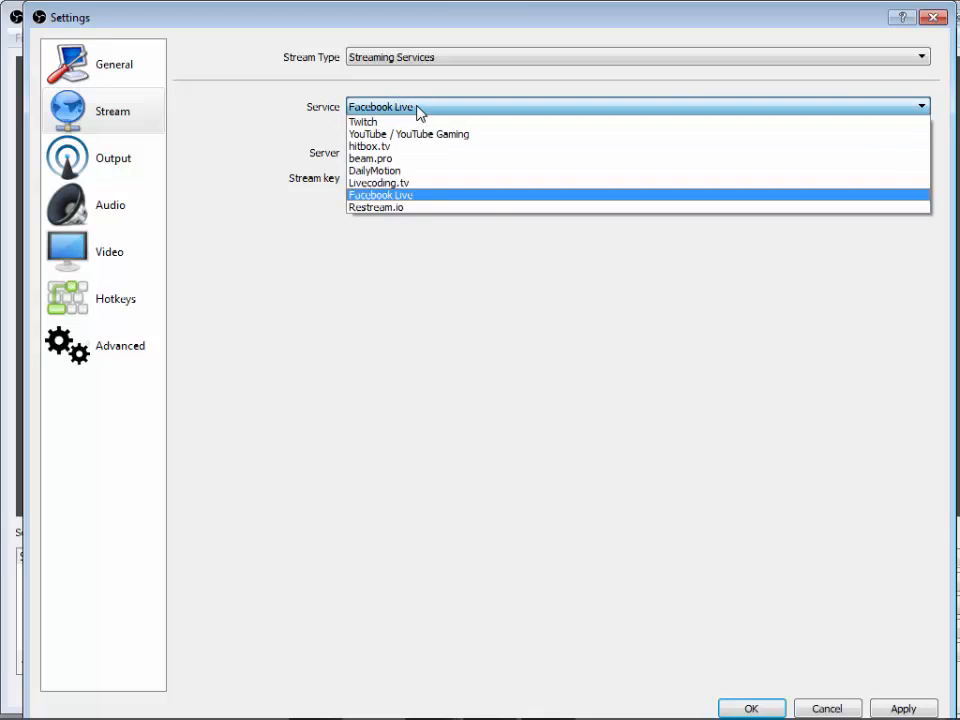
pyautogui.click(414, 195)
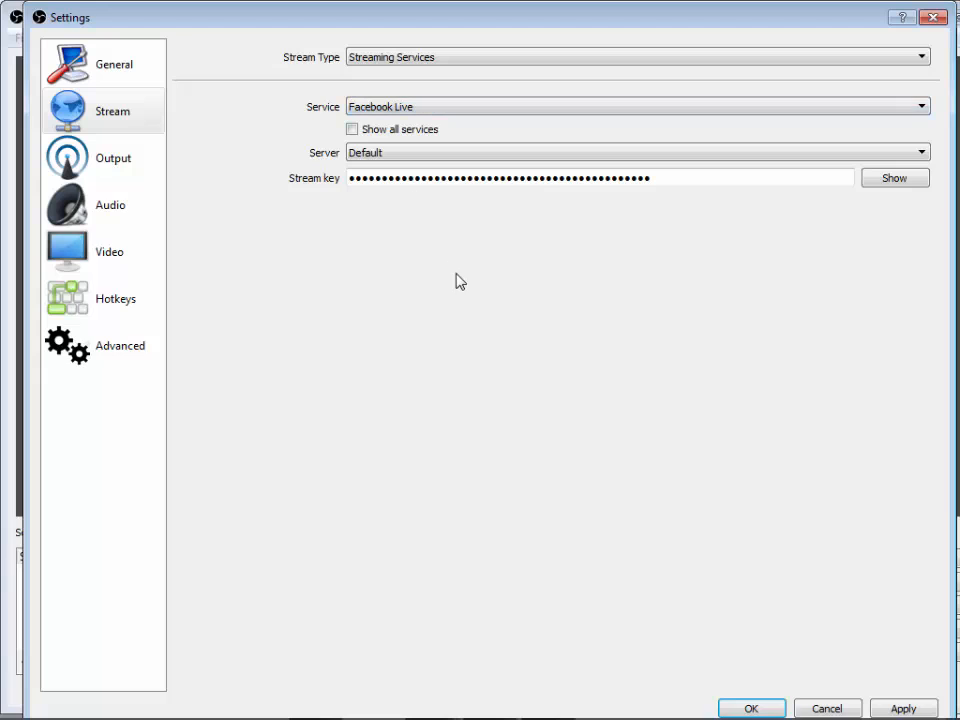
pyautogui.click(731, 708)
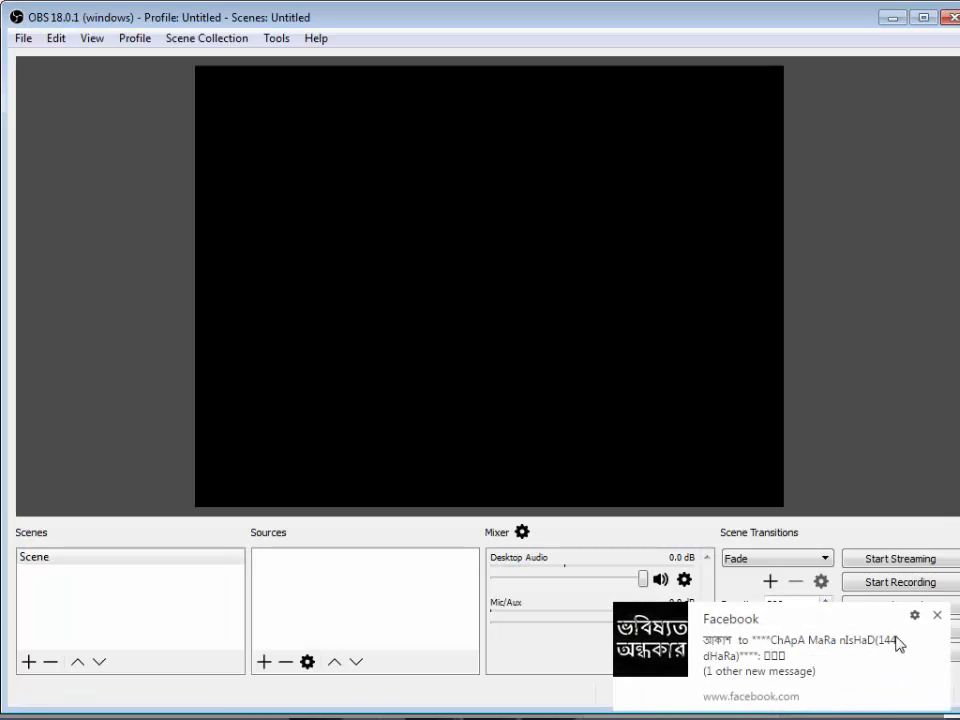
# - Dismiss the Facebook notification and create a new visible Media Source in the scene, keeping the default name
pyautogui.click(937, 617)
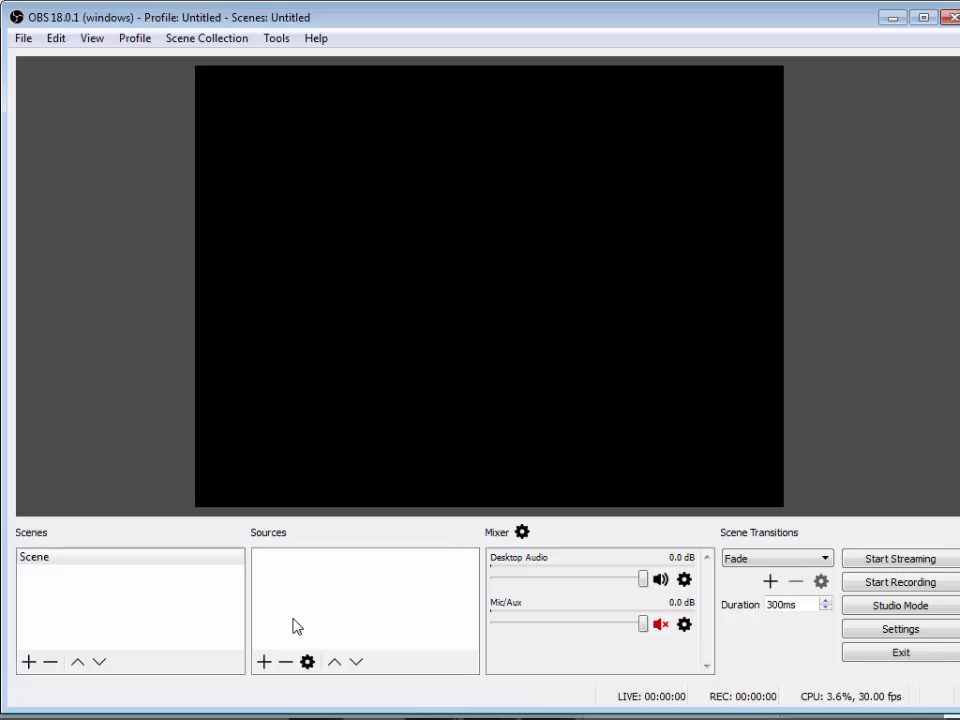
pyautogui.click(264, 662)
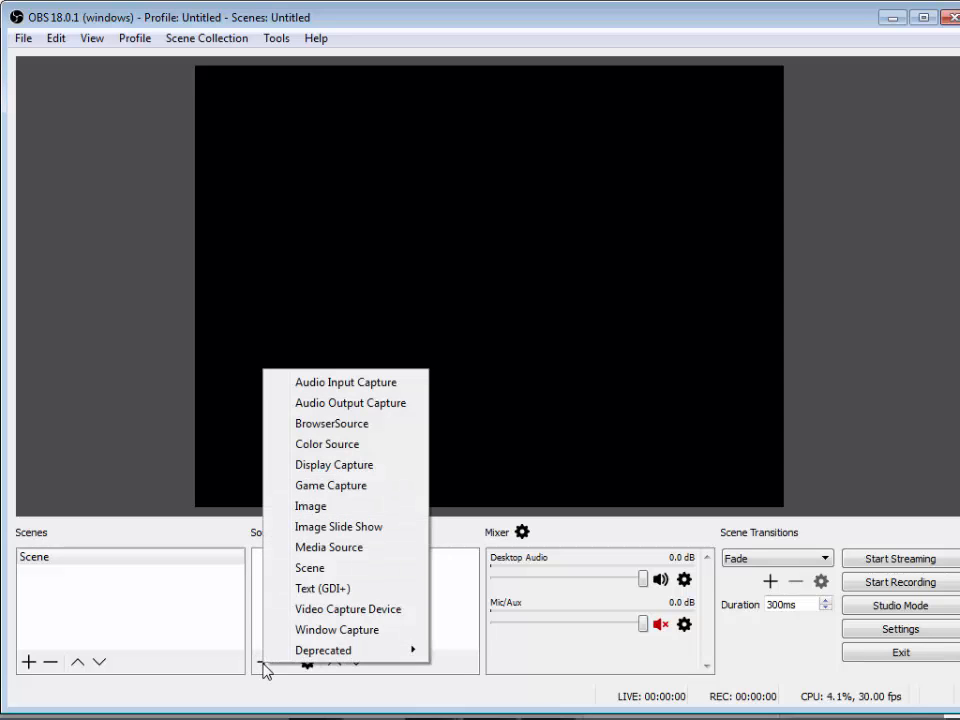
pyautogui.click(264, 664)
pyautogui.click(264, 664)
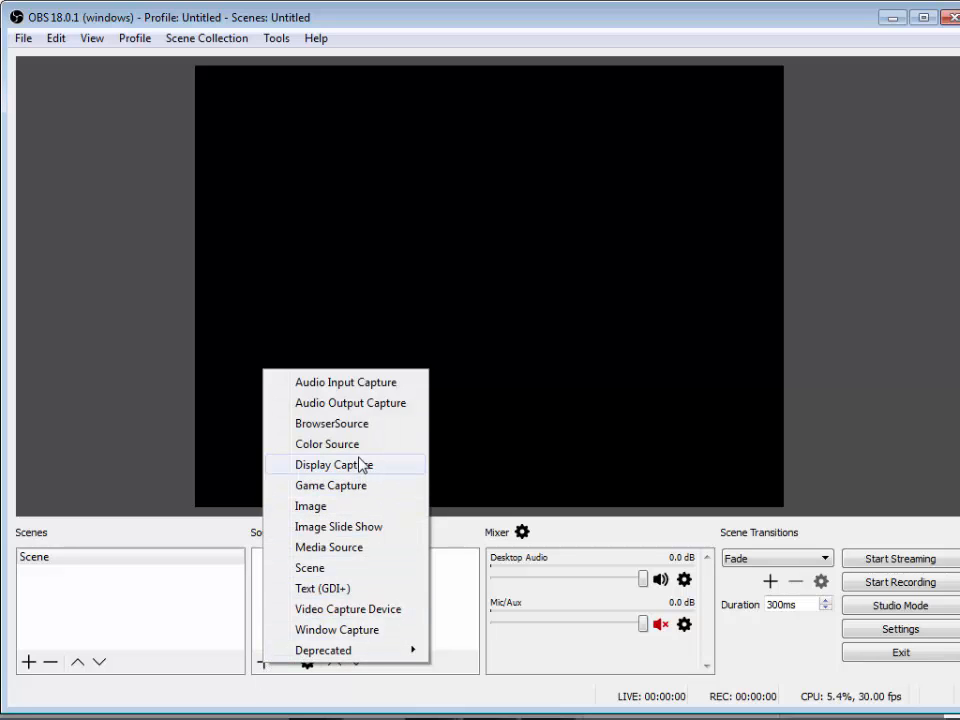
pyautogui.click(352, 550)
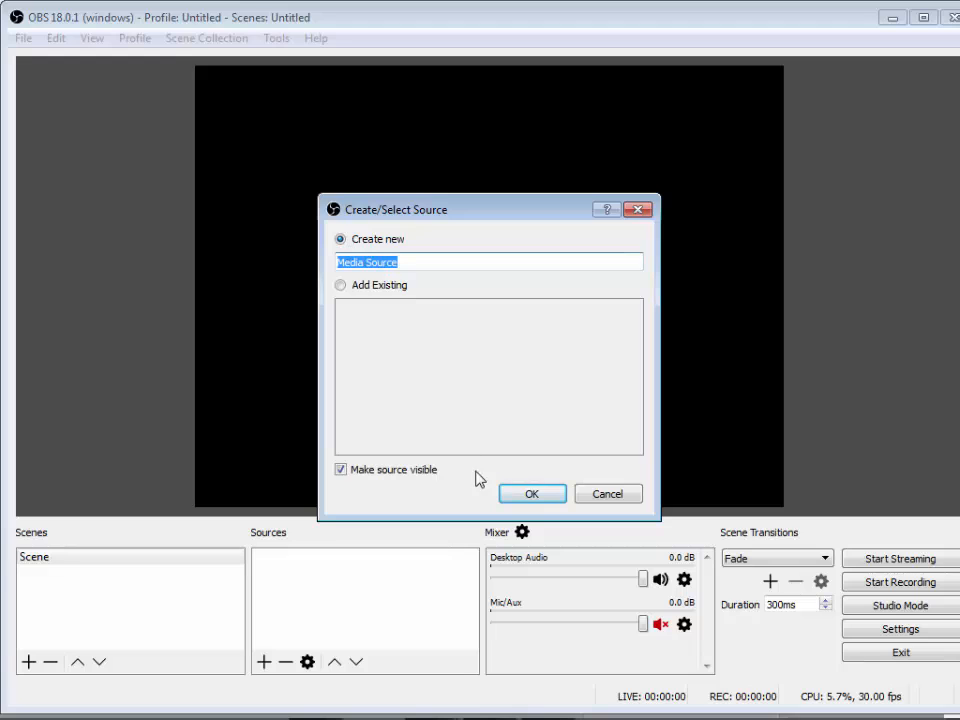
pyautogui.click(532, 494)
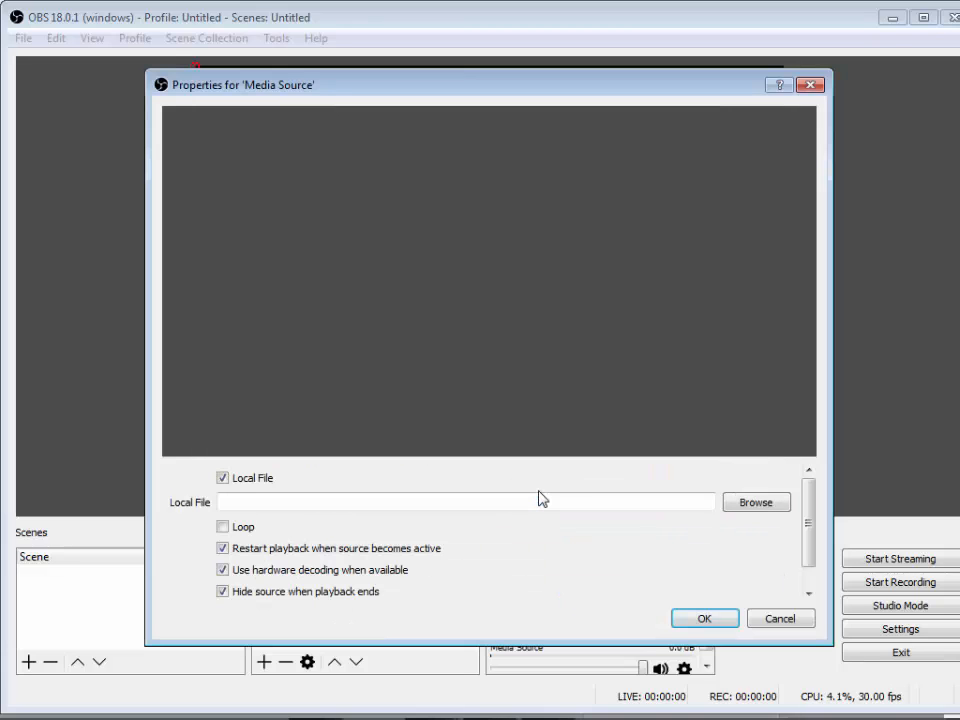
# - Load the local file (1) Facebook.mp4 from the ¤ENGLISH¤ folder on drive F: into the media source and confirm its properties
pyautogui.click(756, 503)
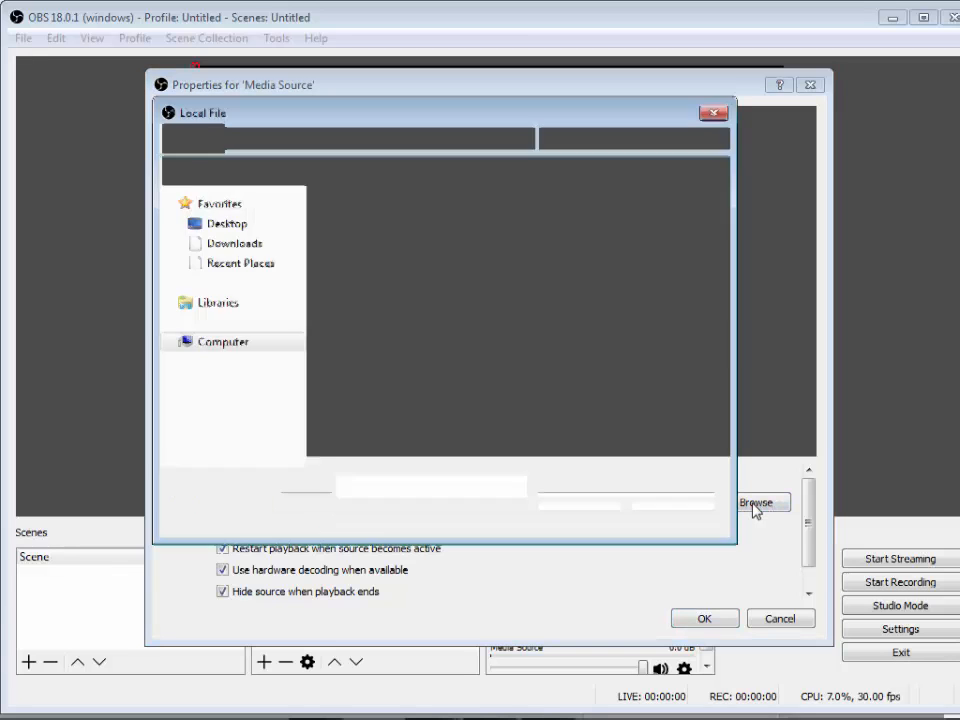
pyautogui.scroll(-2, 298, 345)
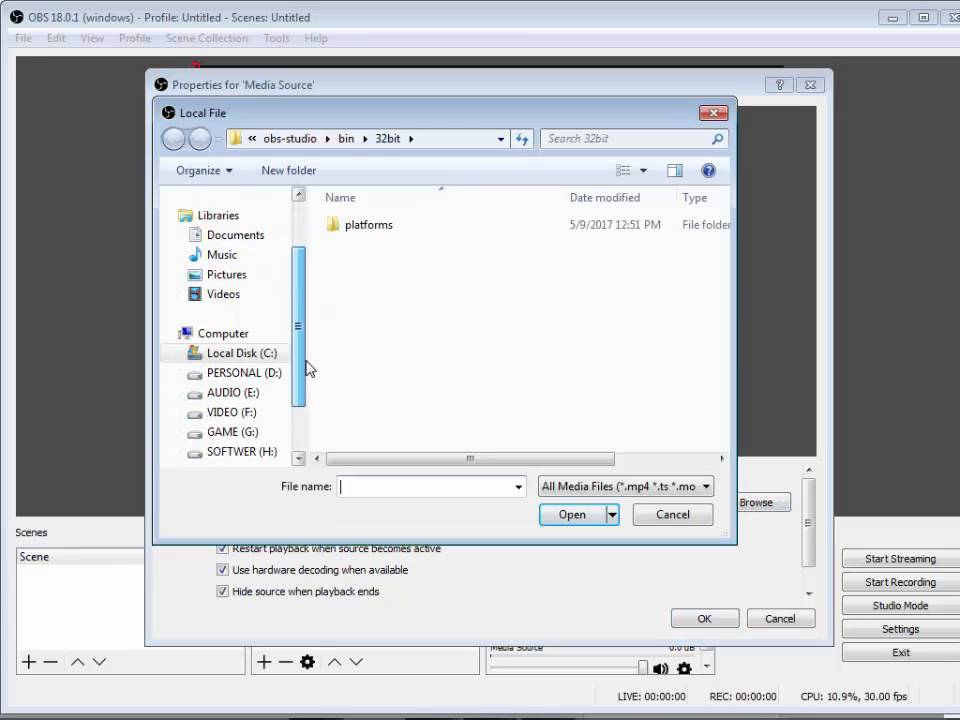
pyautogui.click(250, 413)
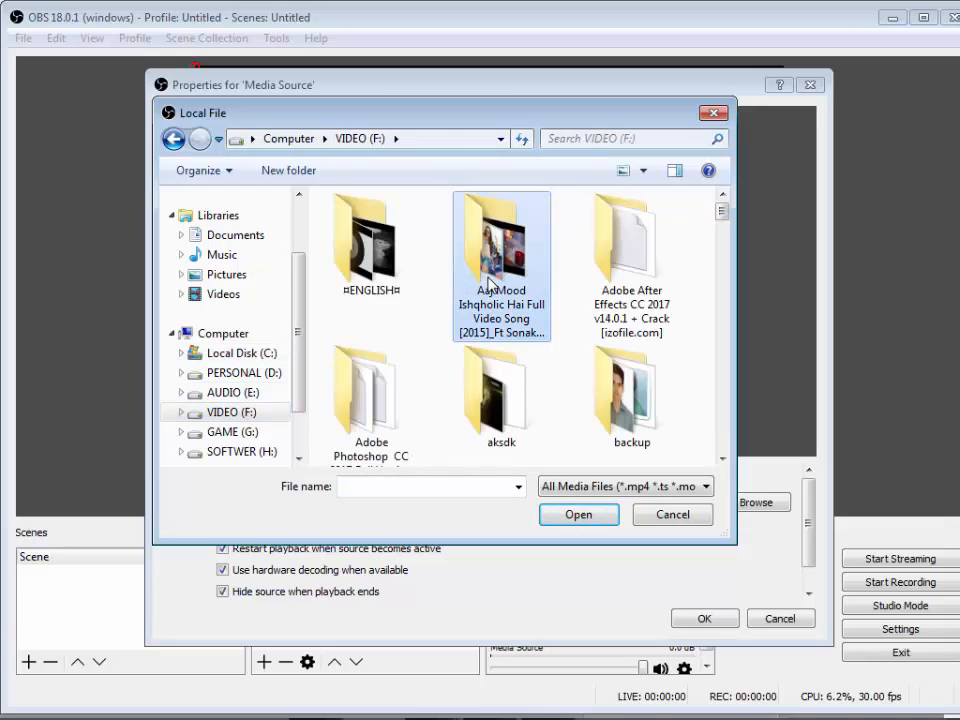
pyautogui.doubleClick(489, 284)
pyautogui.click(365, 254)
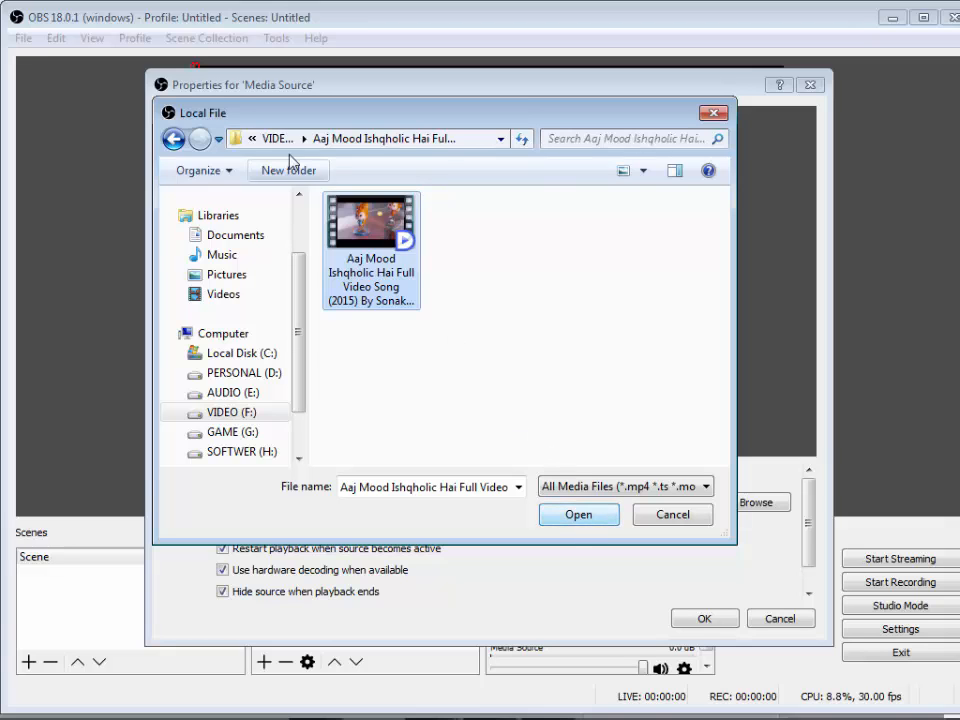
pyautogui.click(173, 139)
pyautogui.doubleClick(379, 262)
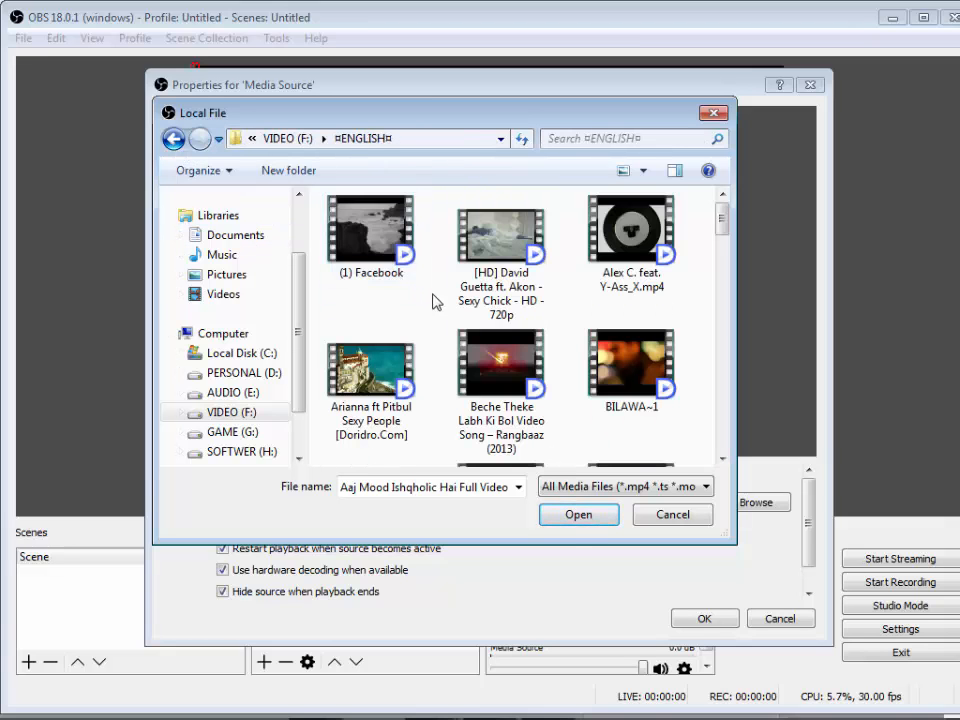
pyautogui.doubleClick(376, 251)
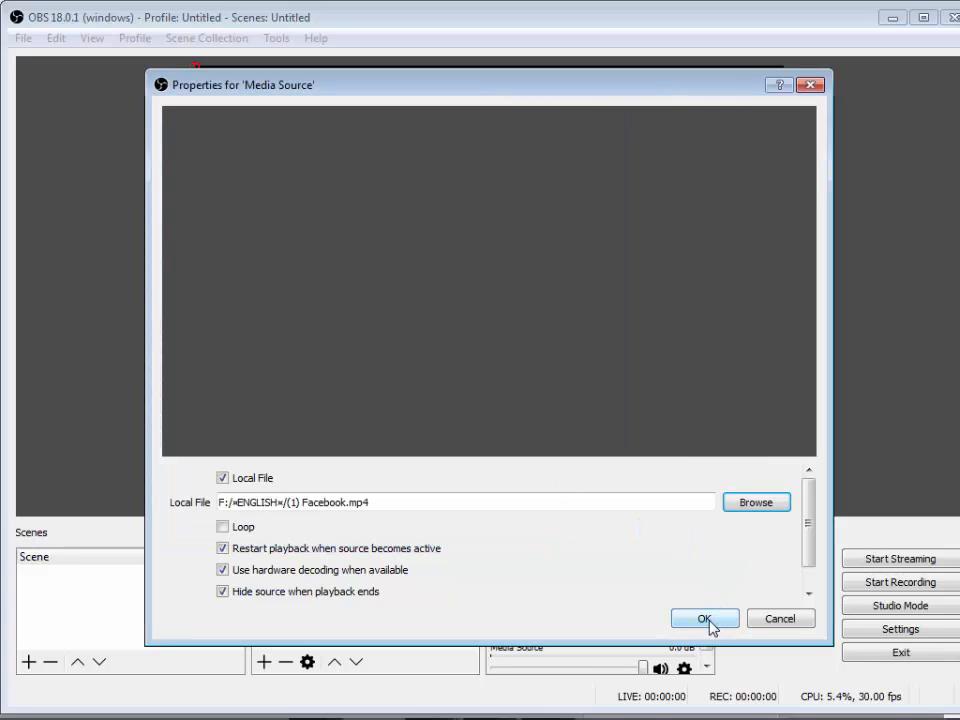
pyautogui.click(705, 620)
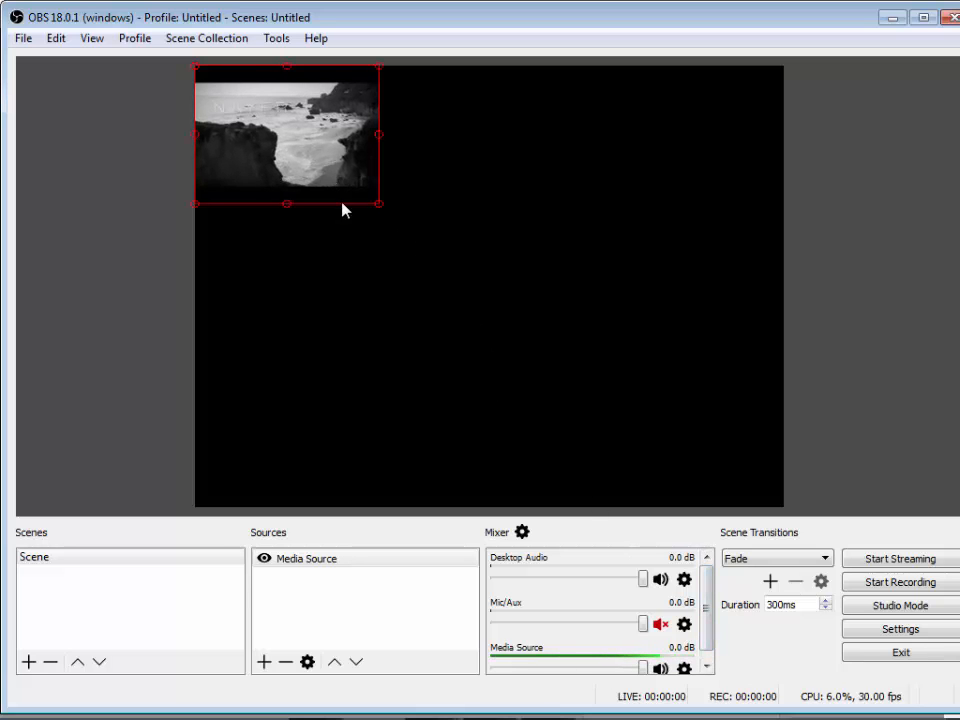
# - Enlarge the media source to fill the whole canvas and start streaming
pyautogui.moveTo(381, 217); pyautogui.dragTo(781, 480)
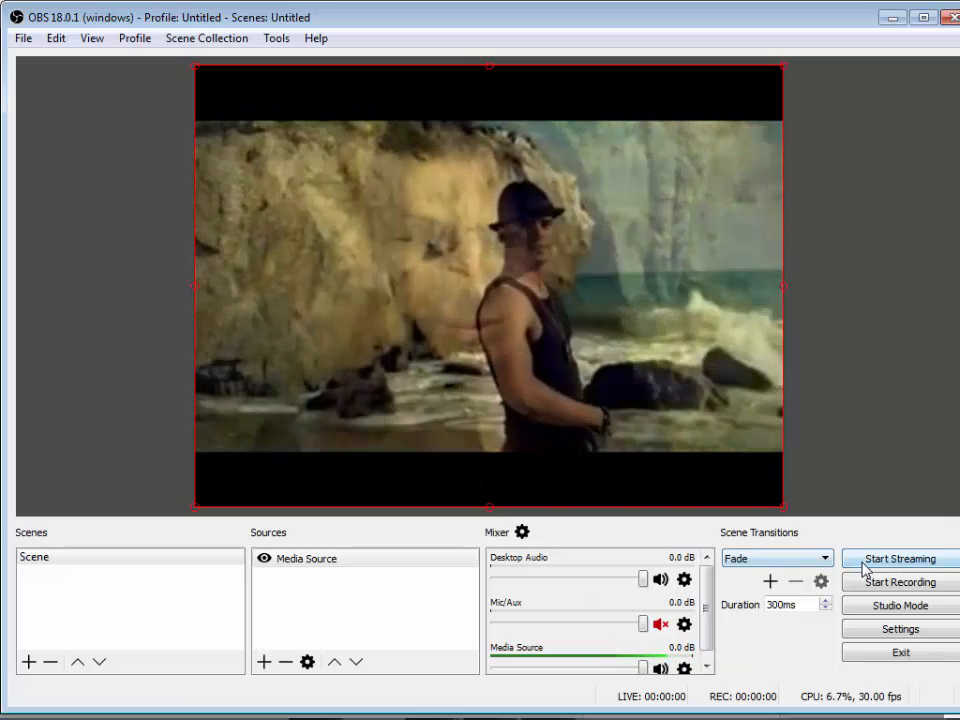
pyautogui.click(921, 563)
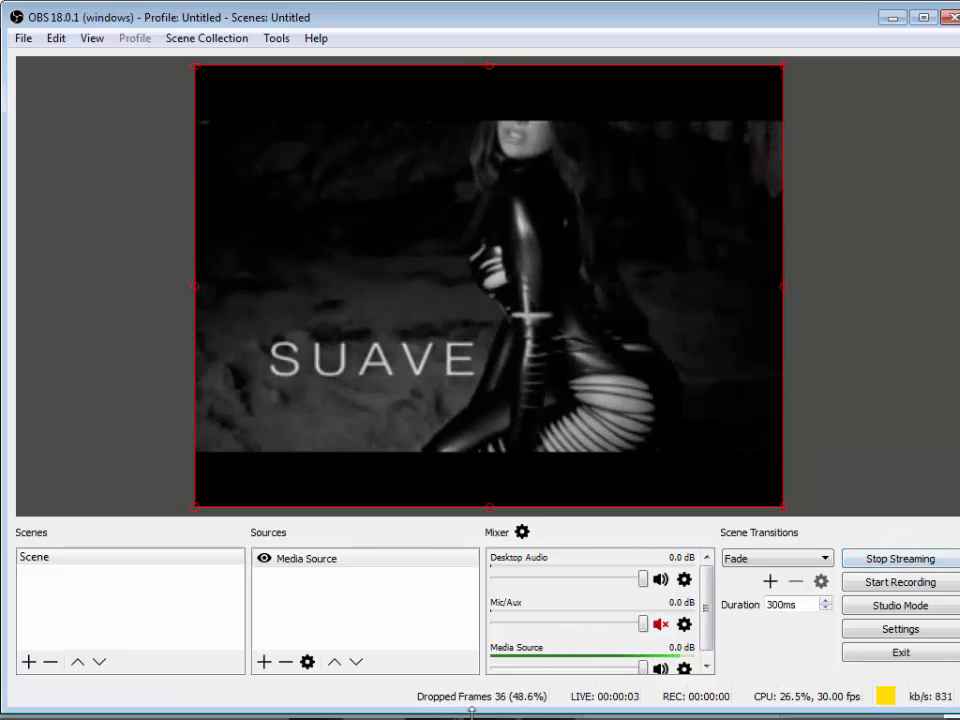
# - Switch to Chrome and advance the Create live video dialog past the stream key page to the broadcast preview
pyautogui.moveTo(471, 716)
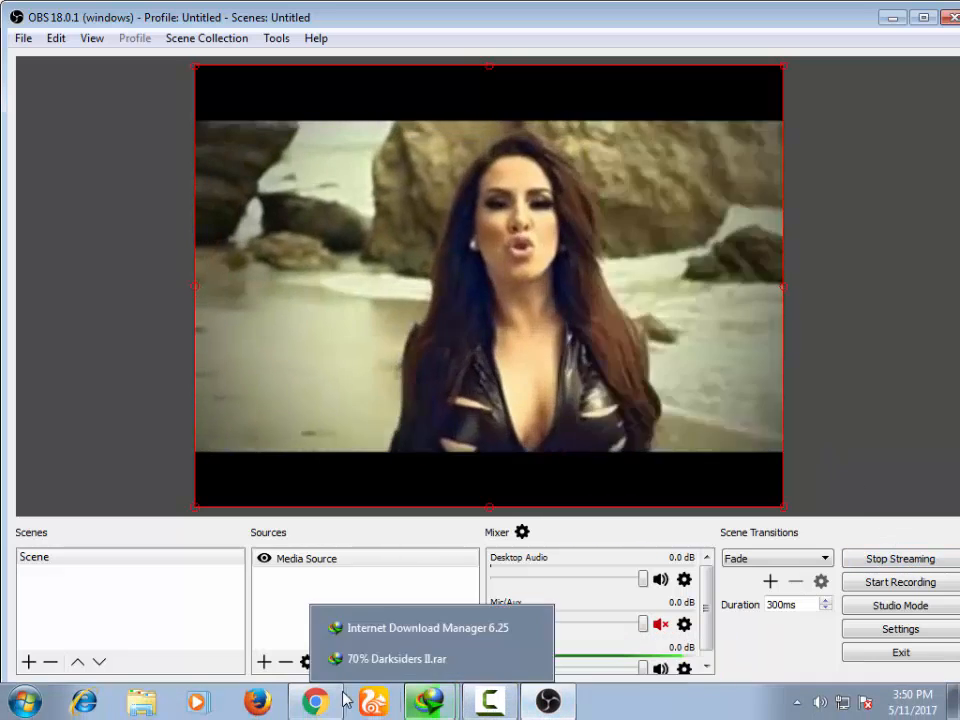
pyautogui.click(315, 703)
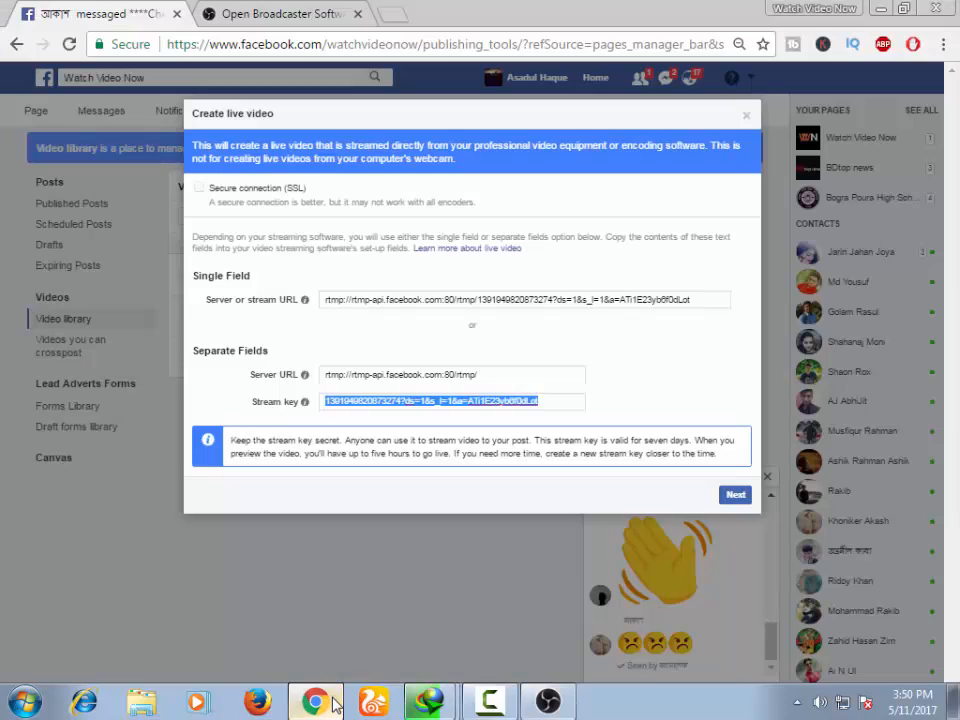
pyautogui.click(357, 108)
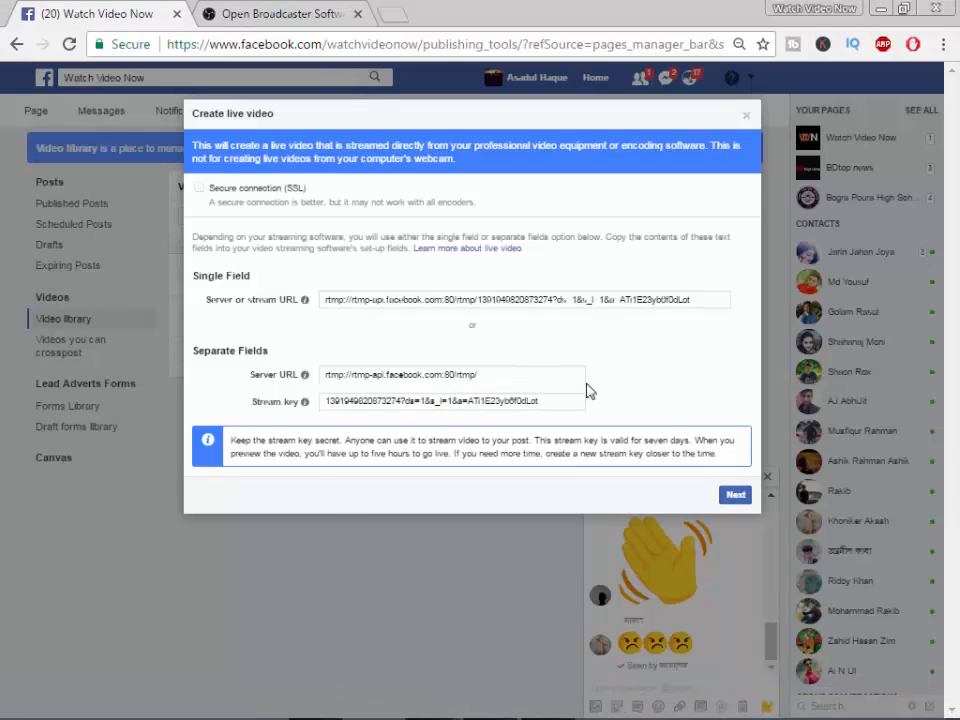
pyautogui.click(392, 400)
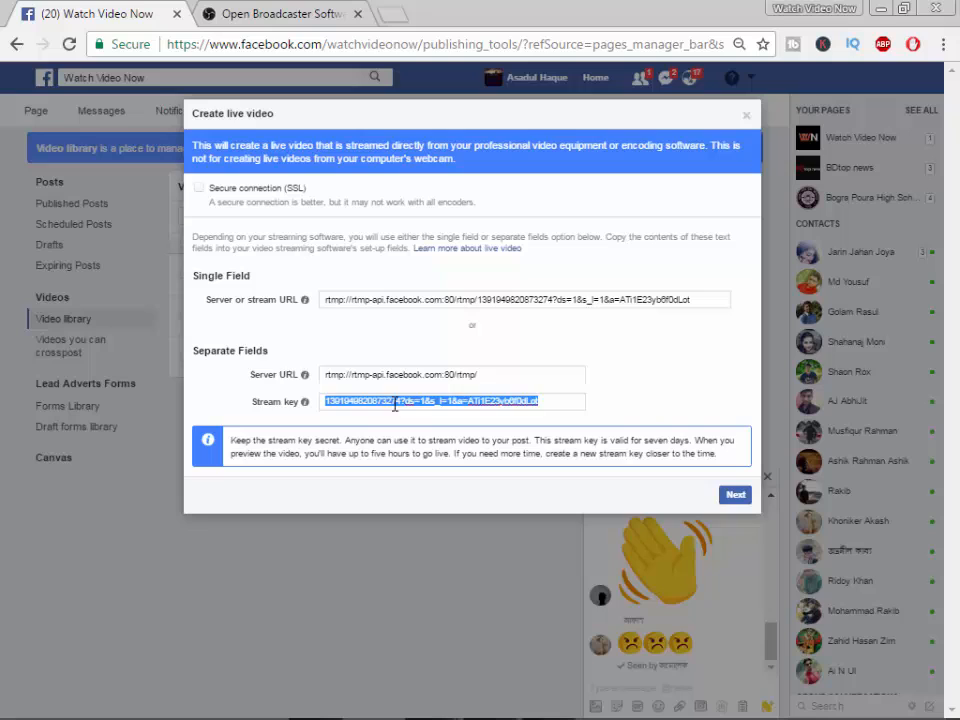
pyautogui.click(649, 415)
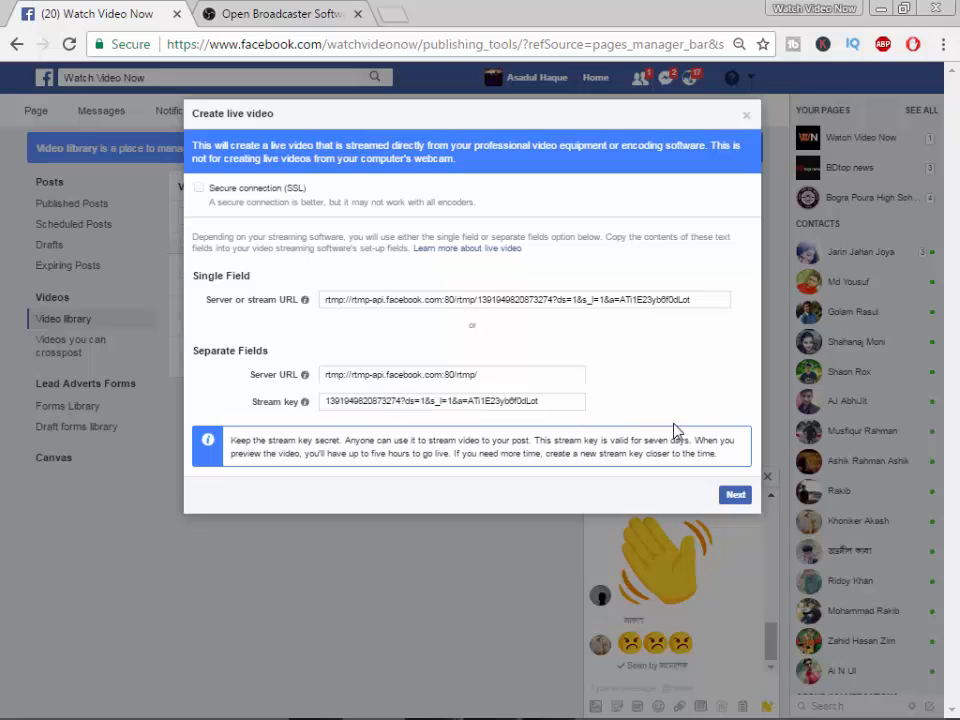
pyautogui.click(736, 496)
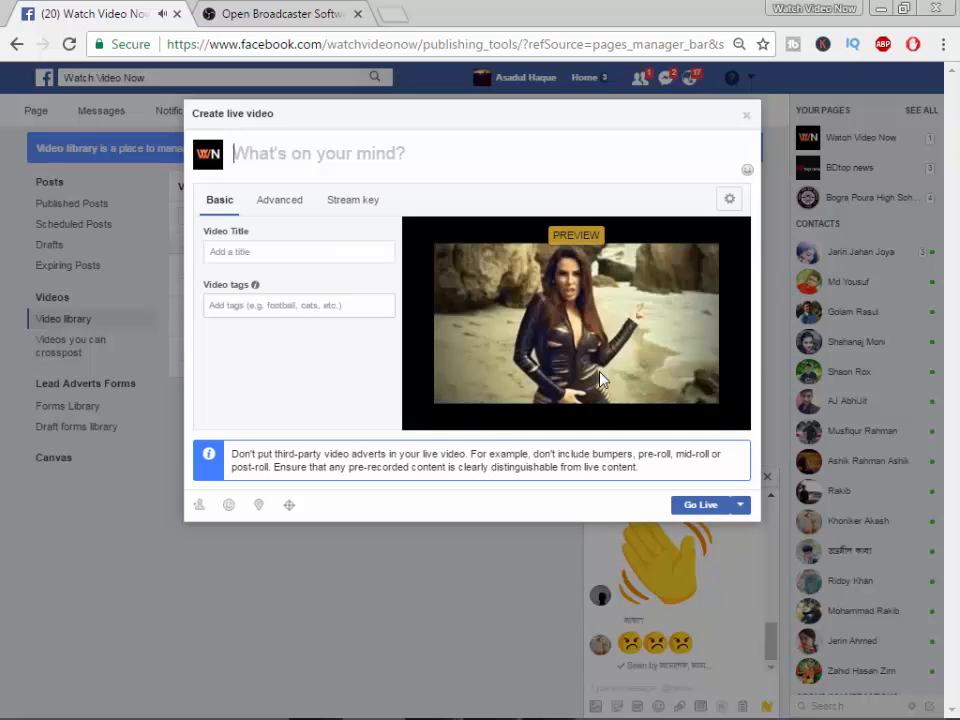
# - Give the live video the title "facebook live", the tag text "adw" and the post text "awd", and go live
pyautogui.click(298, 166)
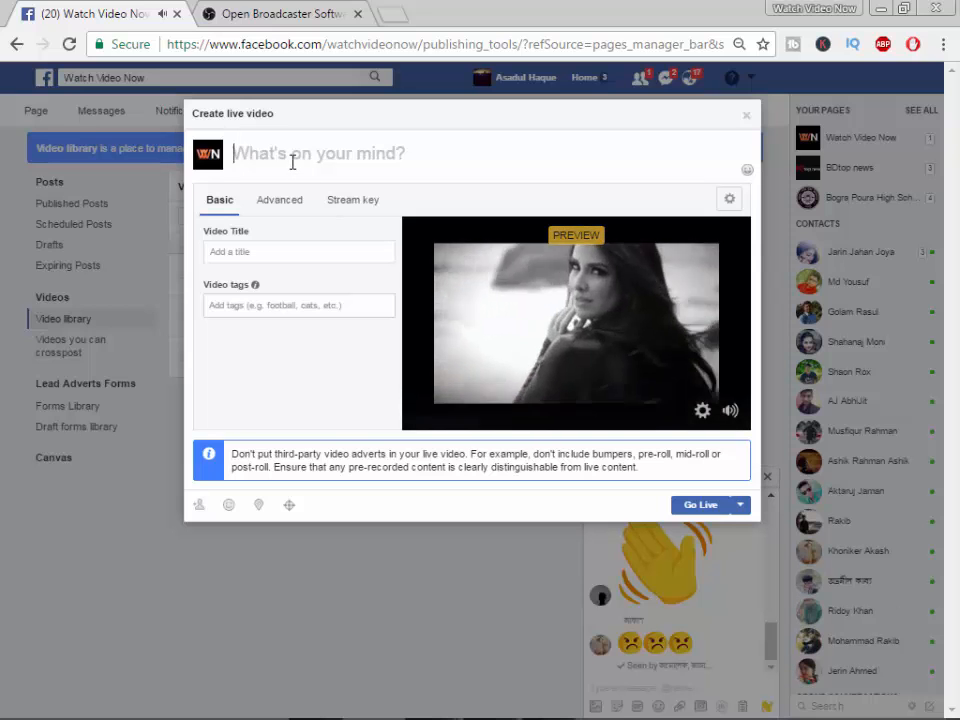
pyautogui.click(271, 252)
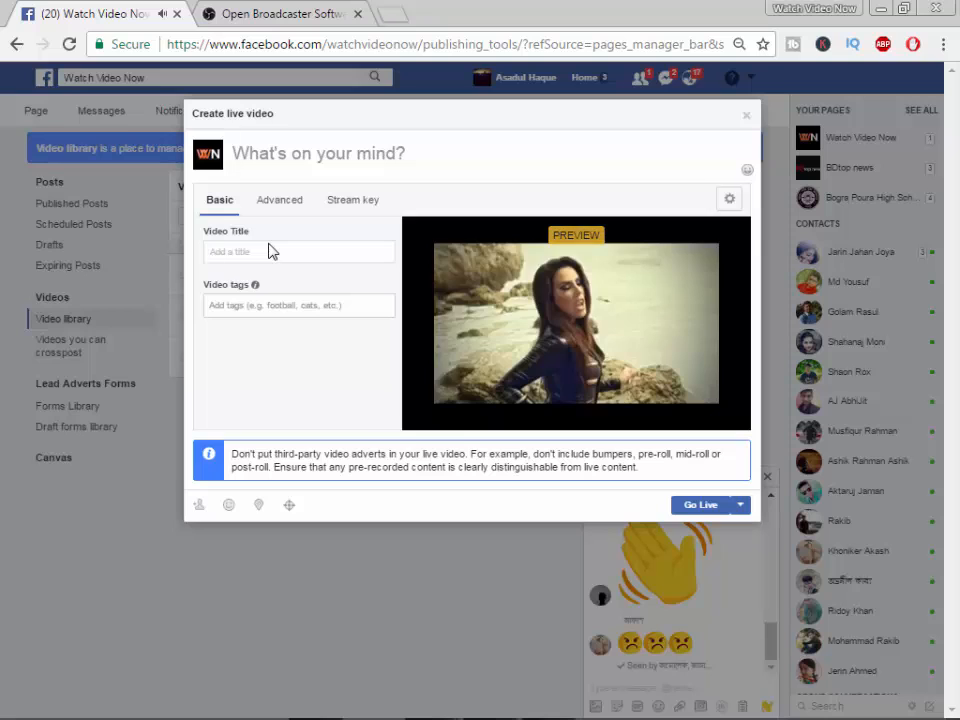
pyautogui.write('facebook live')
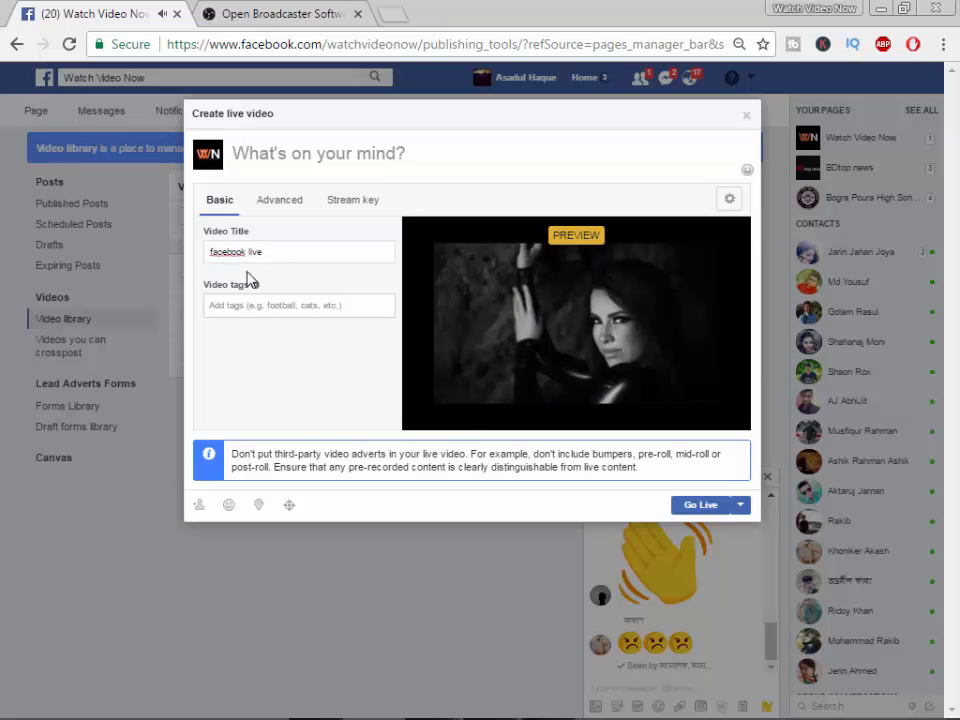
pyautogui.click(255, 304)
pyautogui.write('adw')
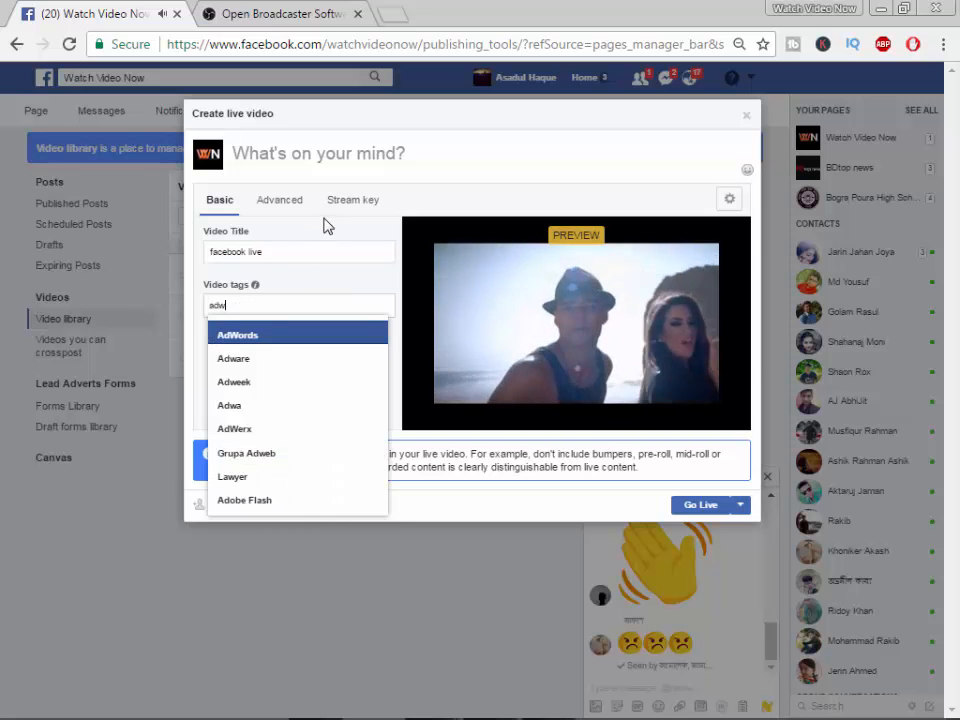
pyautogui.click(321, 153)
pyautogui.write('awd')
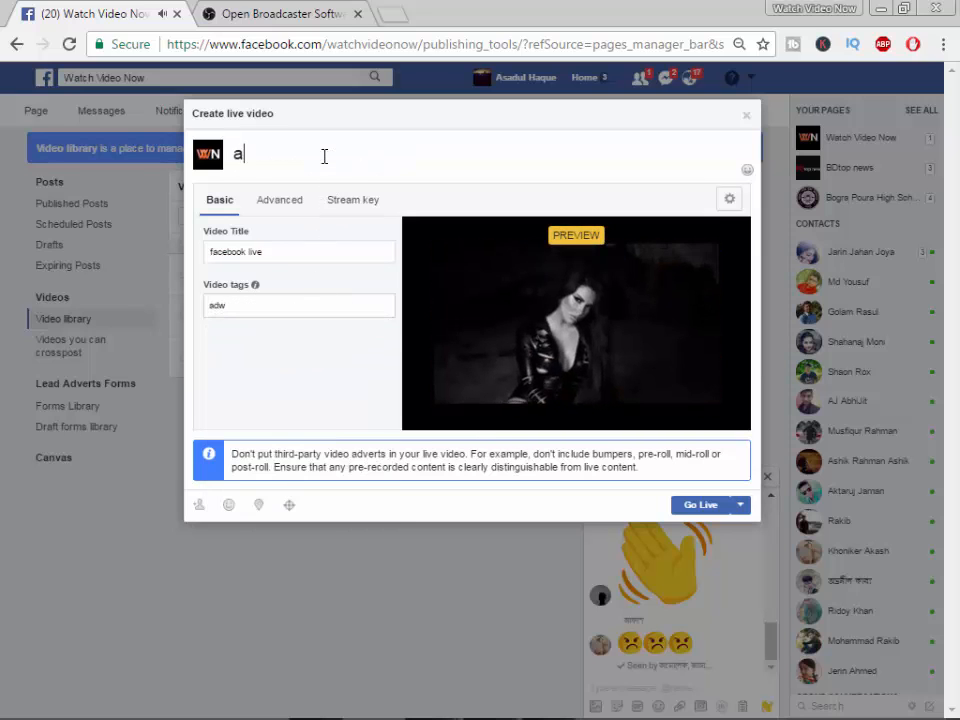
pyautogui.click(705, 512)
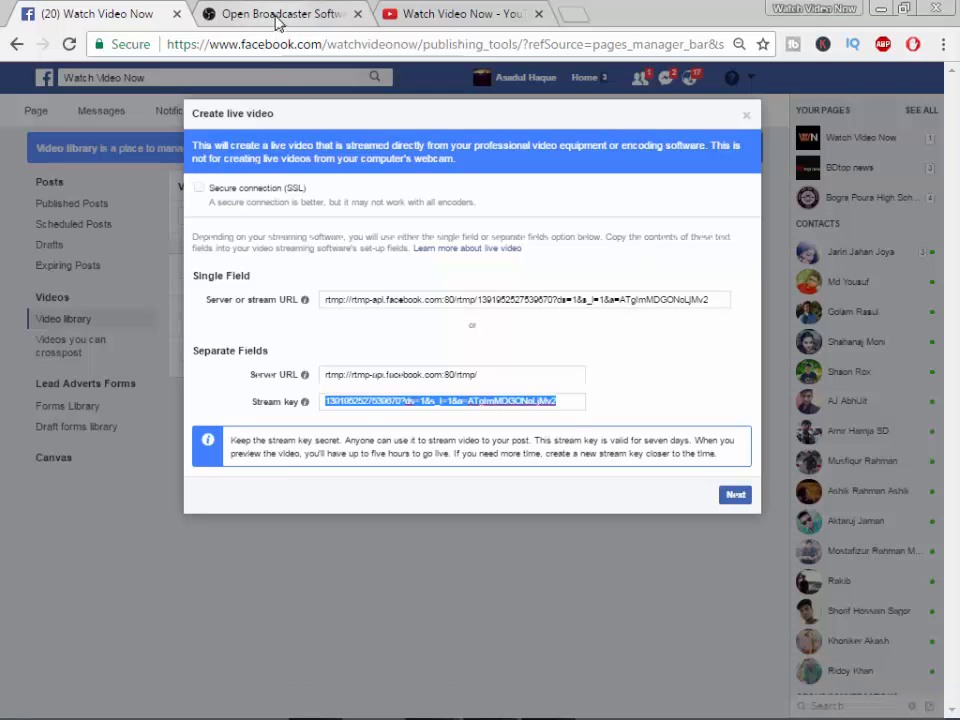
# - Copy the link address of the Sotta full movie video on the Watch Video Now YouTube channel page
pyautogui.click(430, 22)
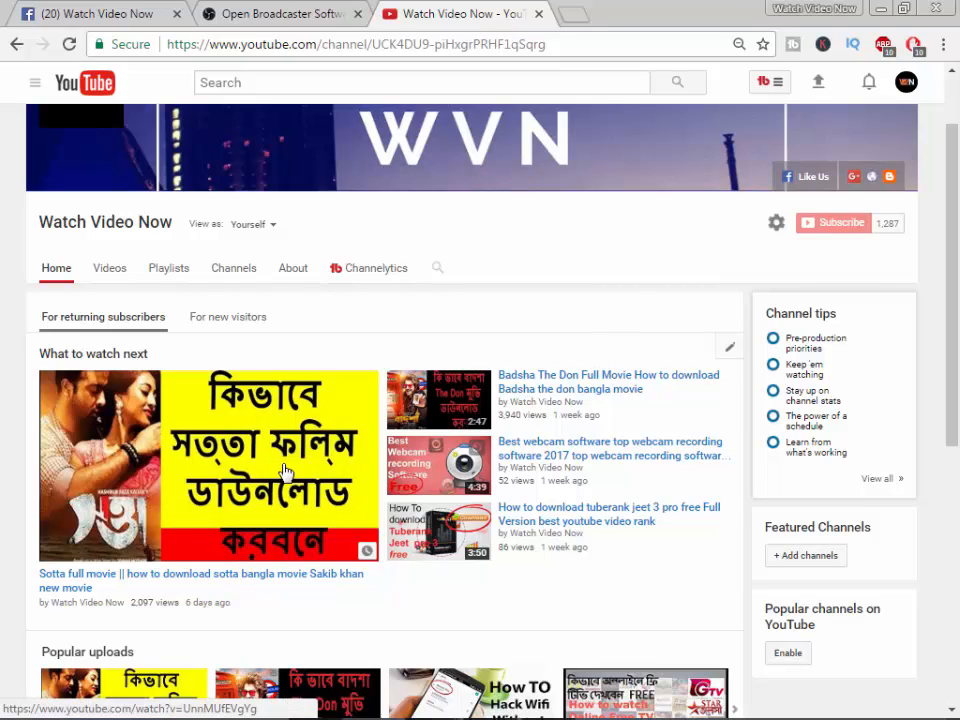
pyautogui.rightClick(194, 413)
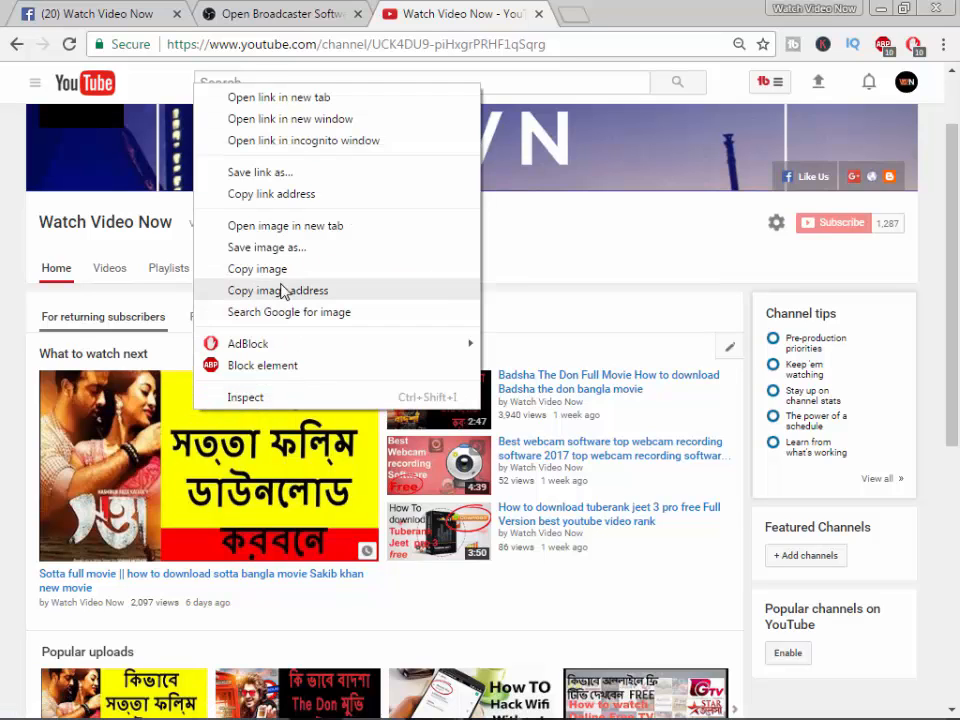
pyautogui.click(267, 200)
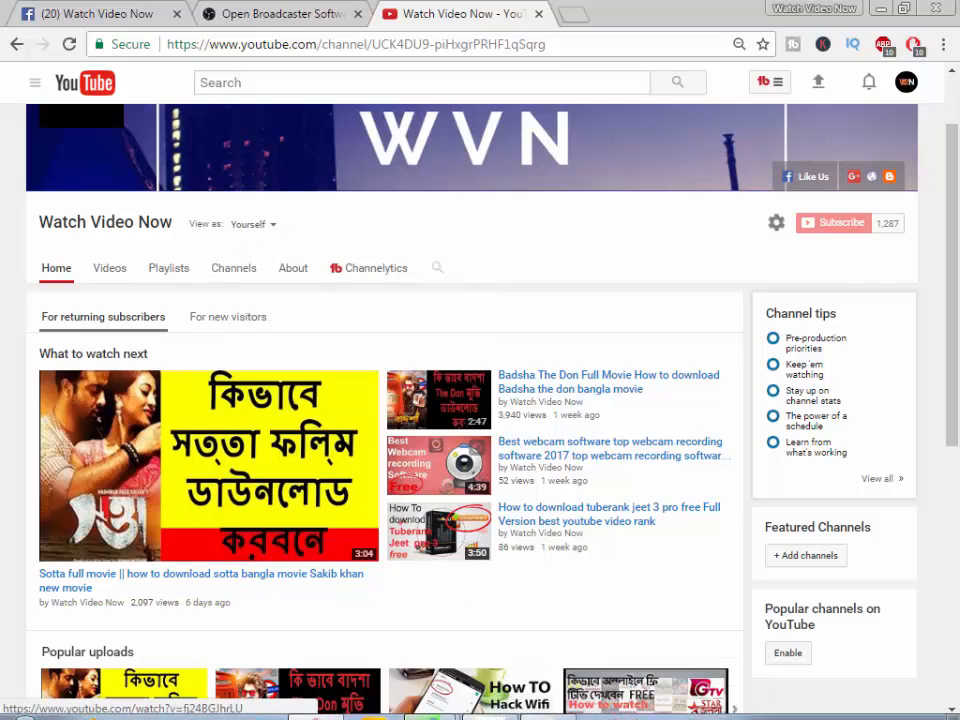
# - Switch to OBS Studio and open its stream settings
pyautogui.click(540, 710)
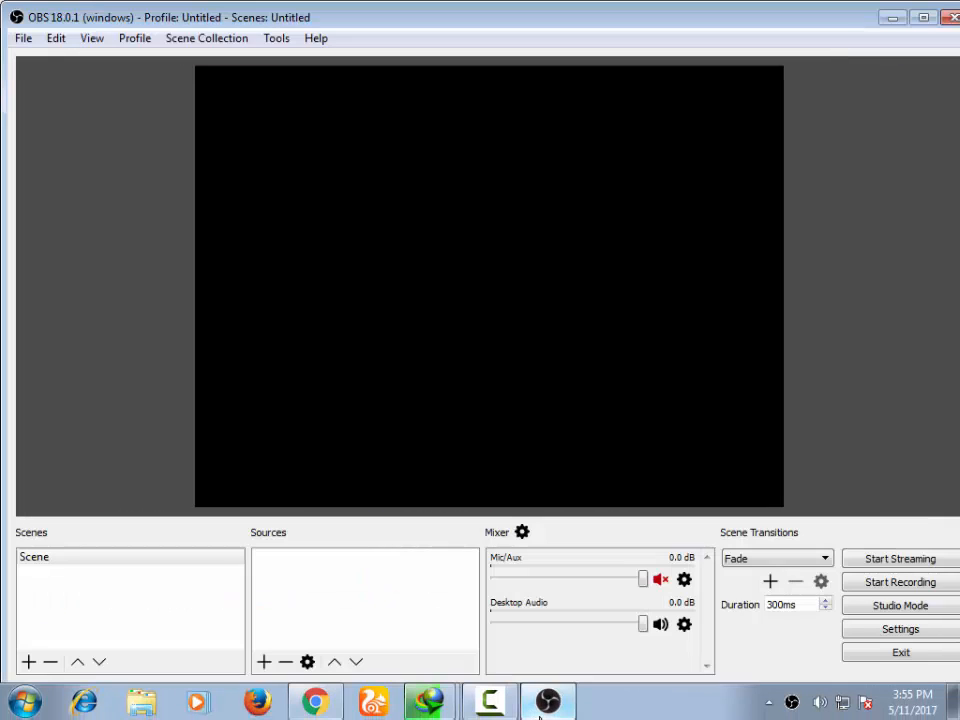
pyautogui.click(900, 629)
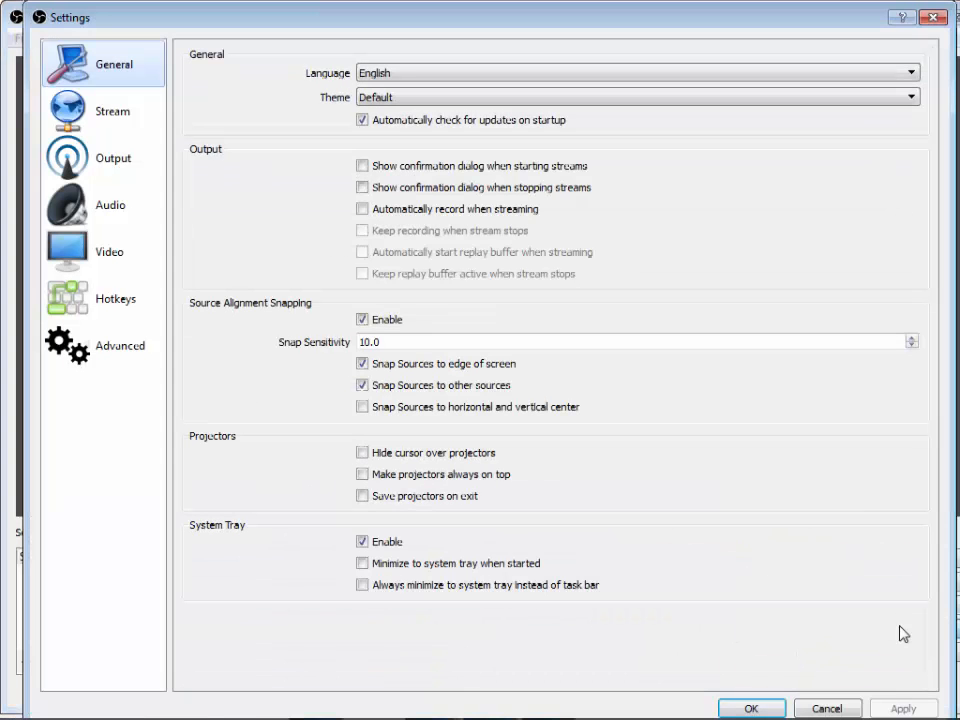
pyautogui.click(105, 111)
pyautogui.moveTo(358, 702)
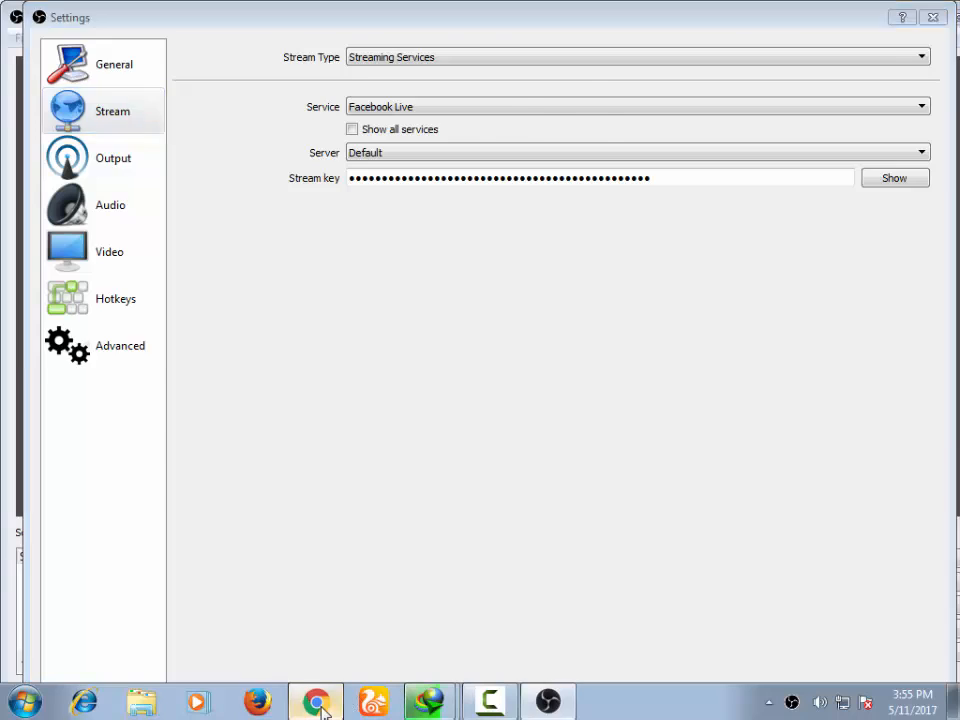
# - Switch to Chrome and copy the new stream key from the Facebook page's Create live video dialog
pyautogui.click(315, 701)
pyautogui.click(140, 12)
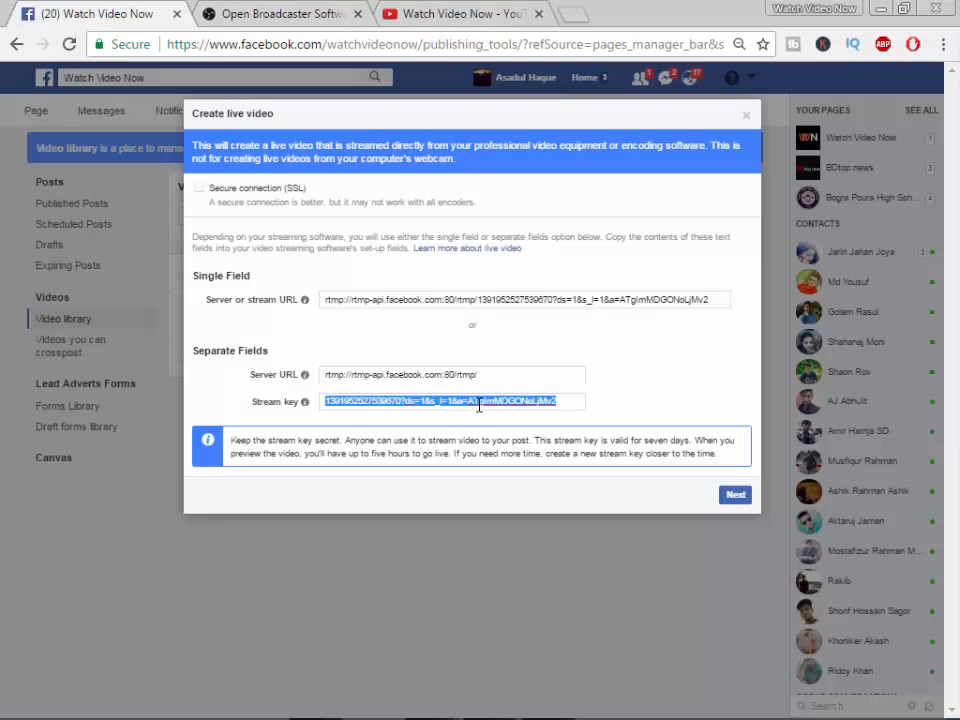
pyautogui.rightClick(479, 404)
pyautogui.click(493, 450)
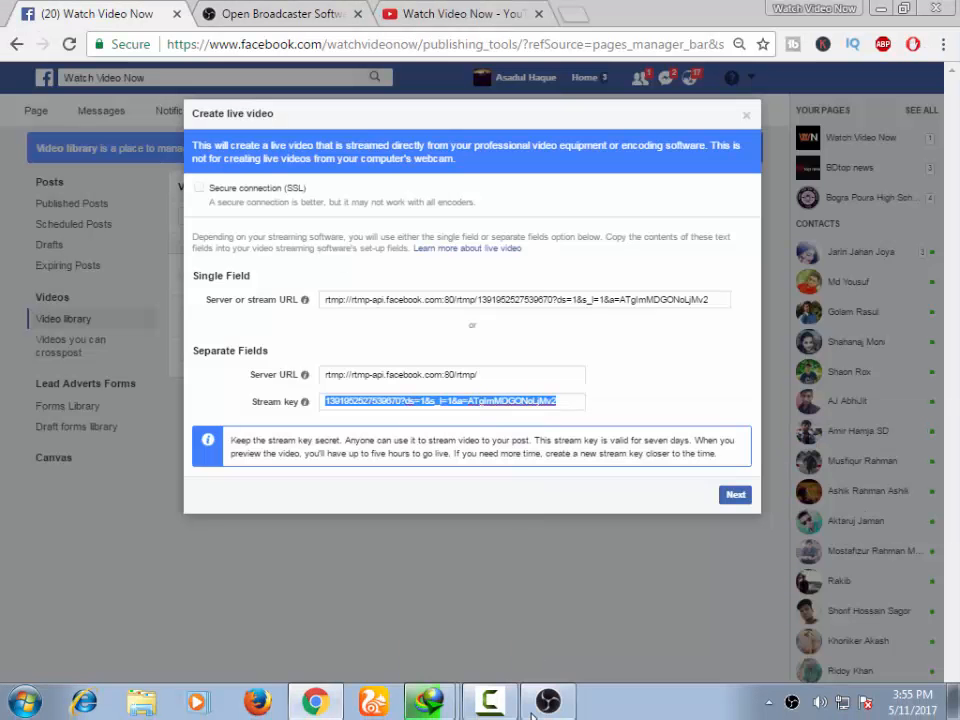
# - Switch to OBS Studio, replace the Facebook Live stream key with the copied one, reveal it to check it, and save the settings
pyautogui.click(548, 702)
pyautogui.moveTo(669, 182); pyautogui.dragTo(172, 215)
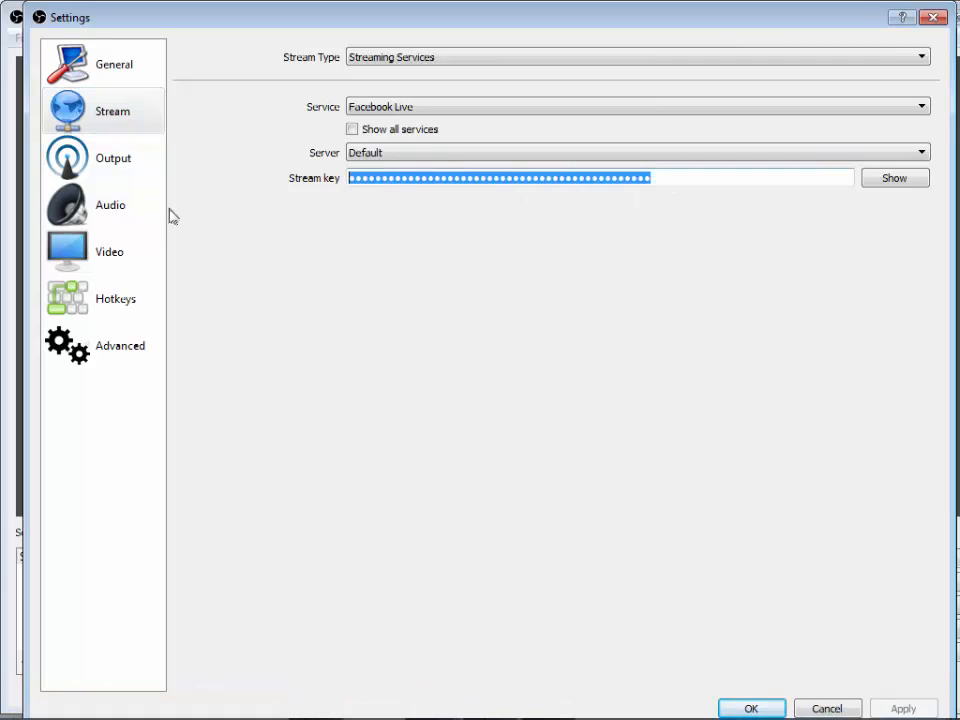
pyautogui.hotkey('ctrl', 'v')
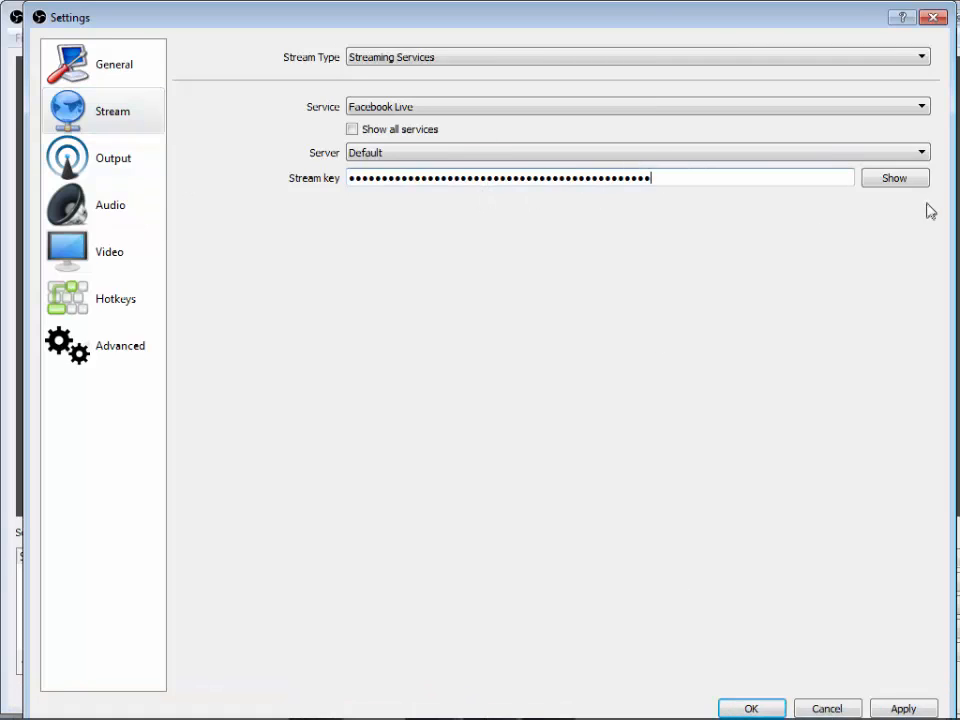
pyautogui.click(889, 182)
pyautogui.moveTo(671, 185); pyautogui.dragTo(239, 175)
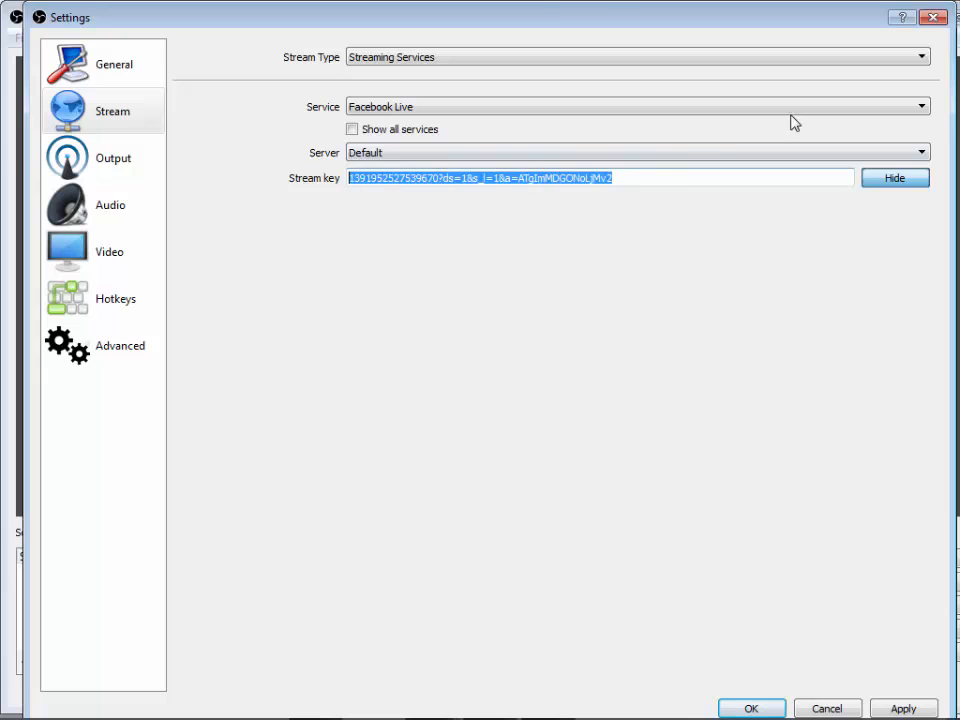
pyautogui.rightClick(652, 170)
pyautogui.click(699, 255)
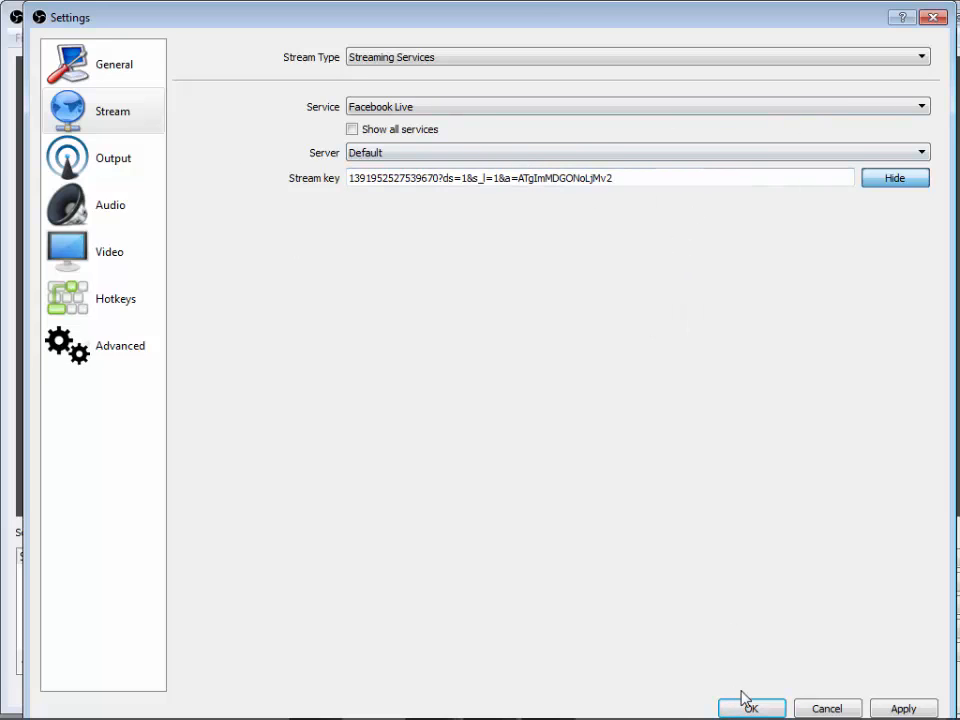
pyautogui.click(495, 107)
pyautogui.click(497, 108)
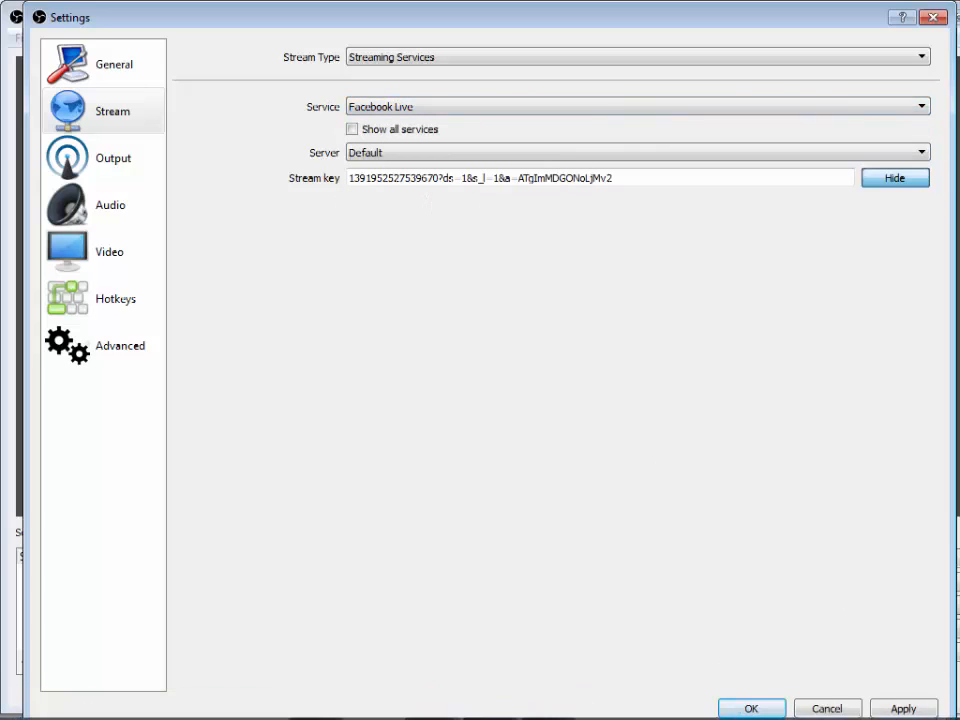
pyautogui.click(750, 706)
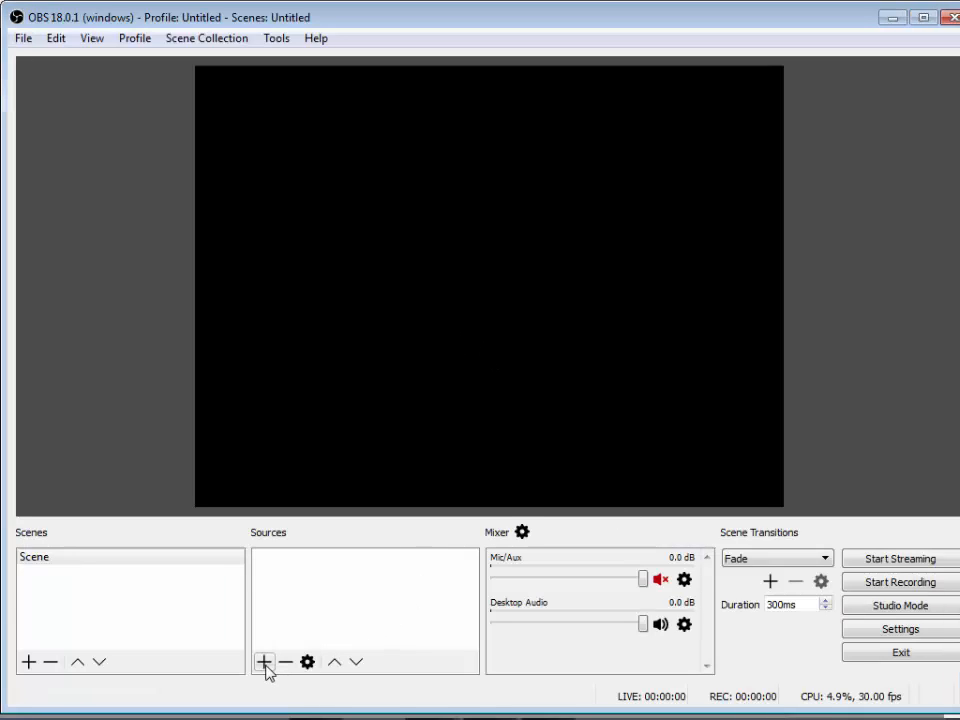
# - Switch to Chrome and copy the Sotta full movie video's link address again from the YouTube channel page
pyautogui.click(315, 700)
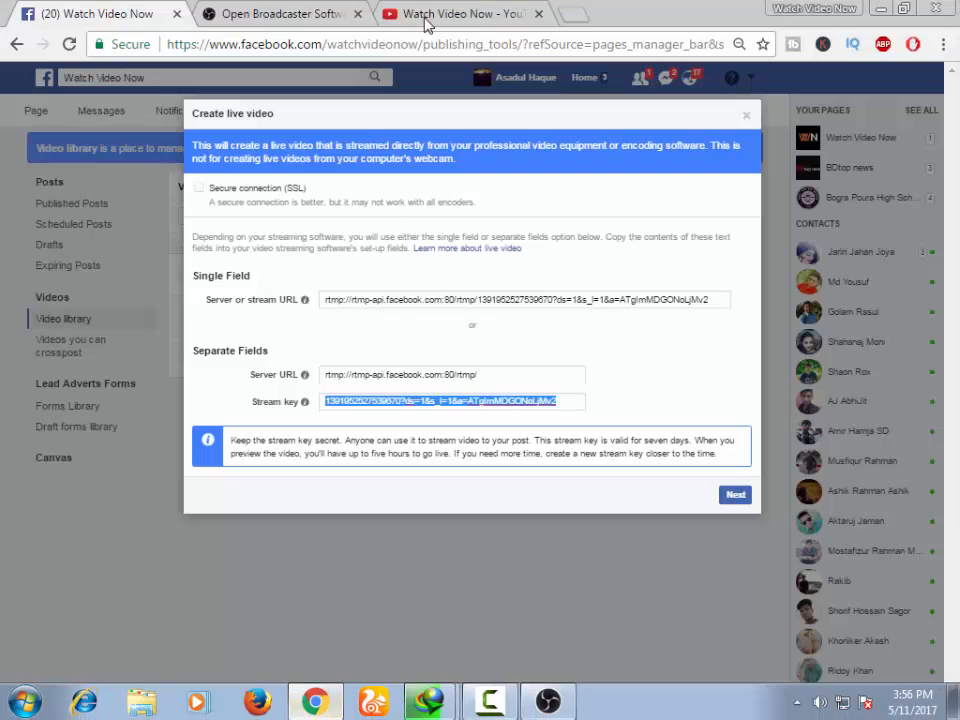
pyautogui.click(470, 13)
pyautogui.rightClick(252, 410)
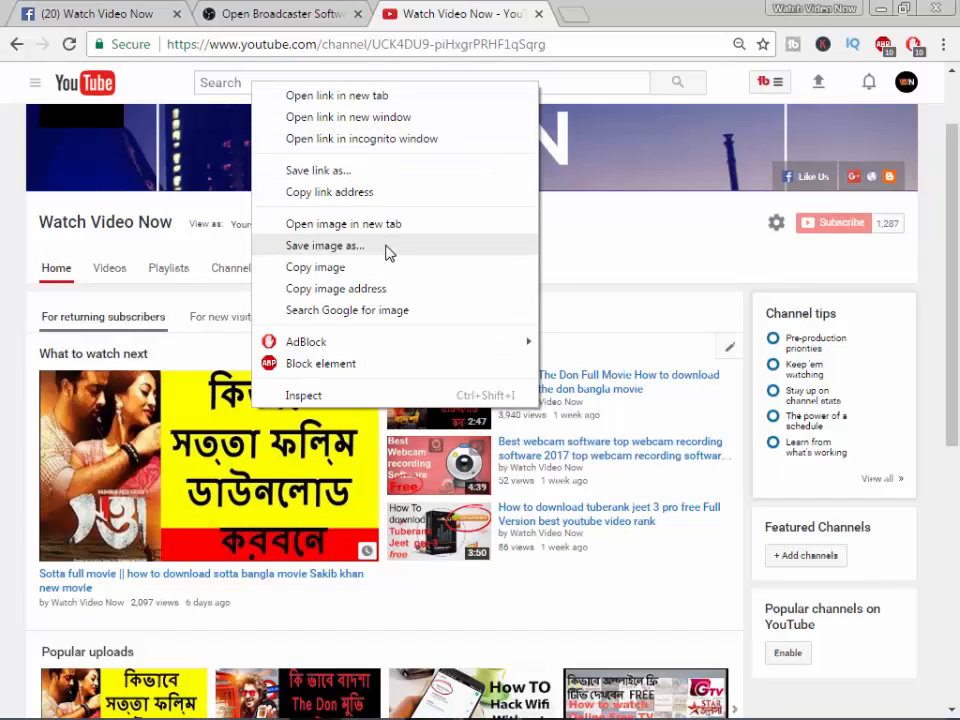
pyautogui.click(340, 192)
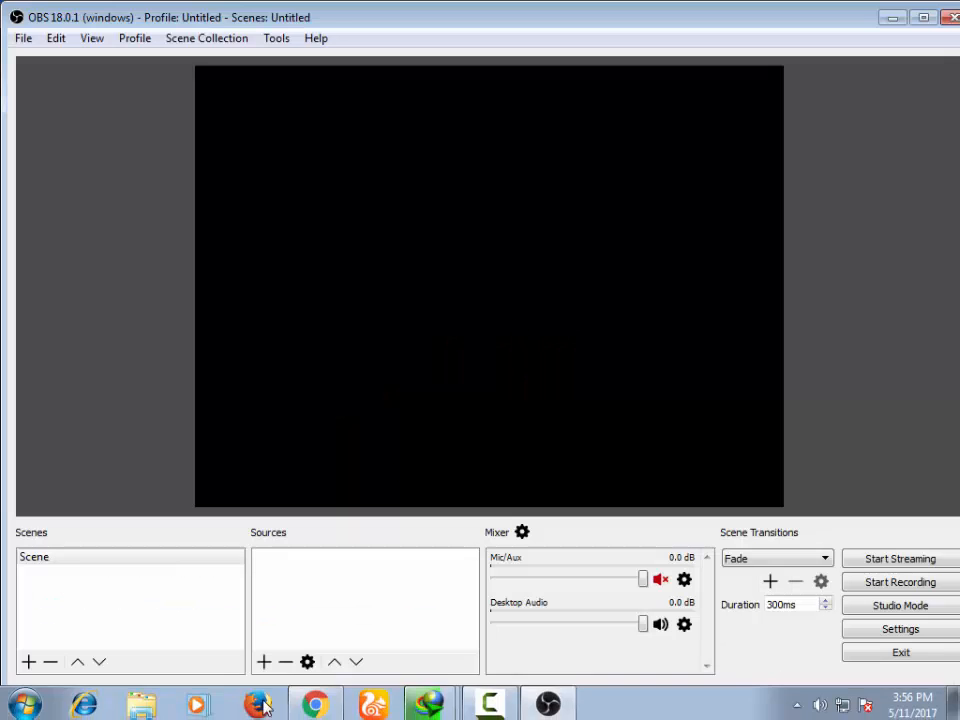
pyautogui.click(264, 662)
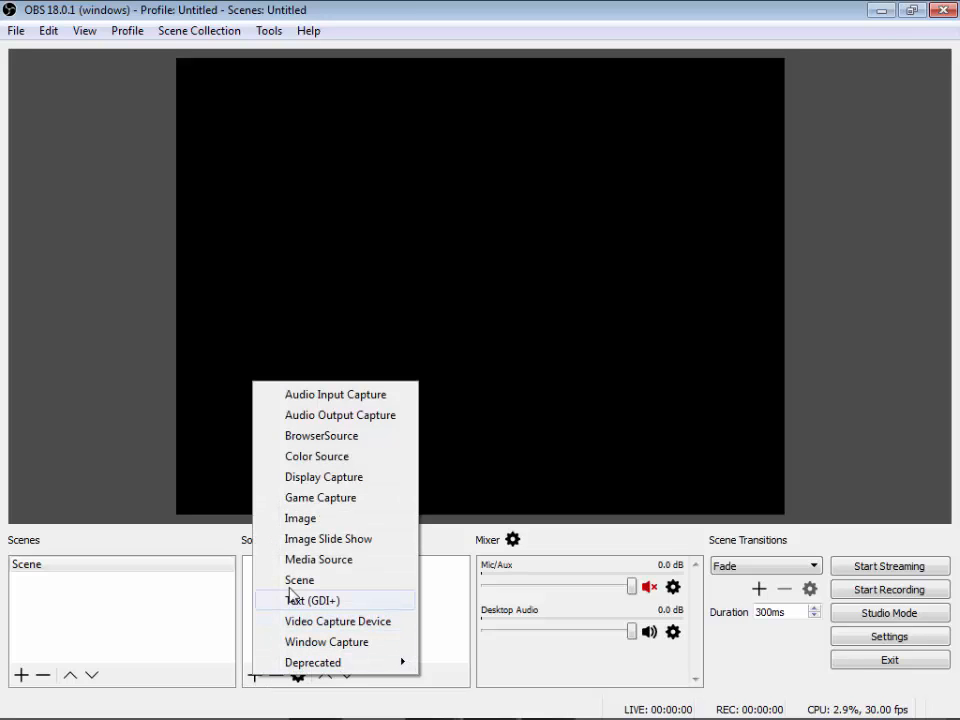
pyautogui.click(318, 437)
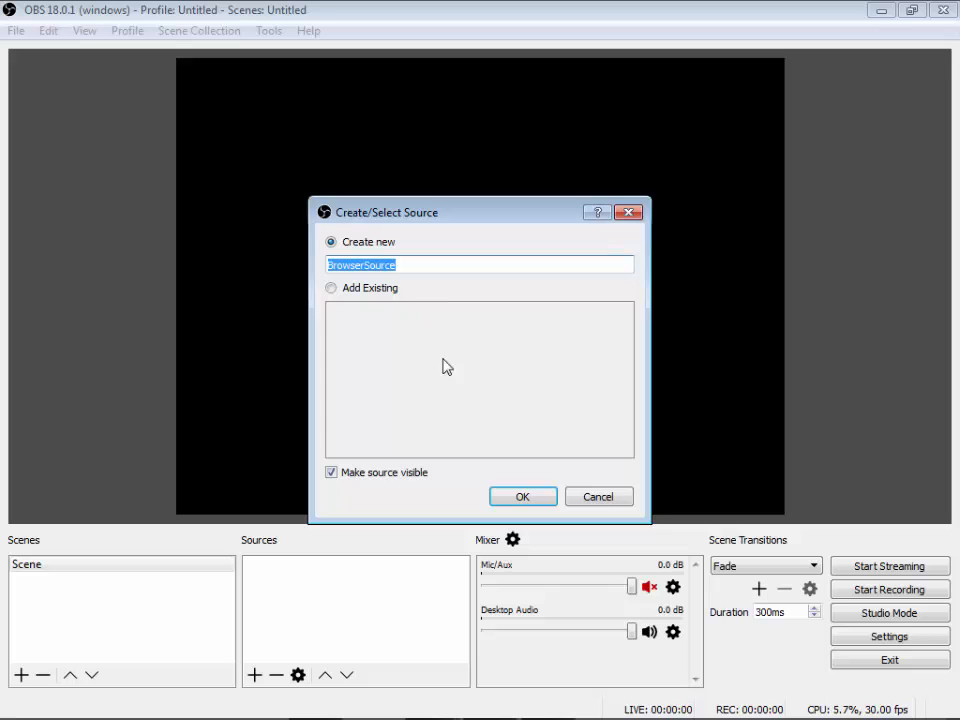
pyautogui.click(519, 497)
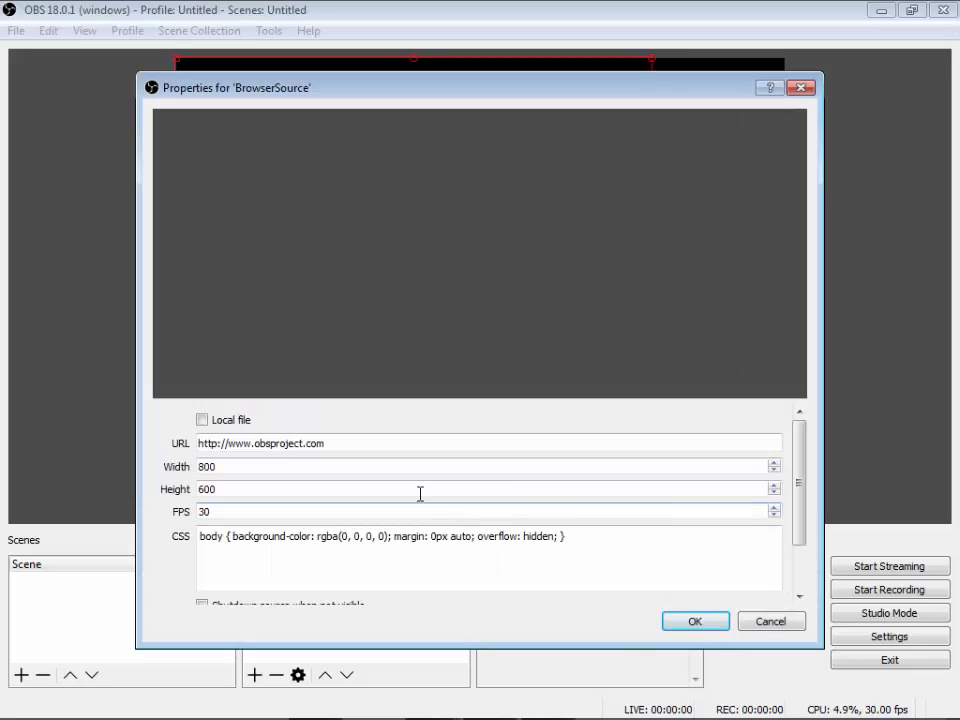
pyautogui.moveTo(343, 446); pyautogui.dragTo(181, 459)
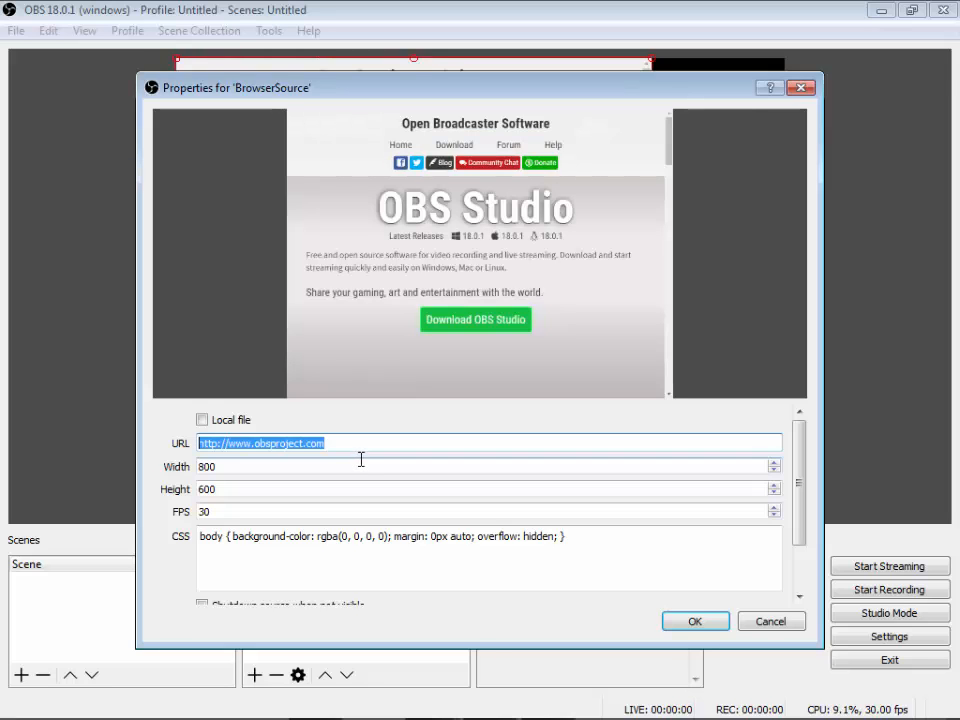
pyautogui.hotkey('ctrl', 'v')
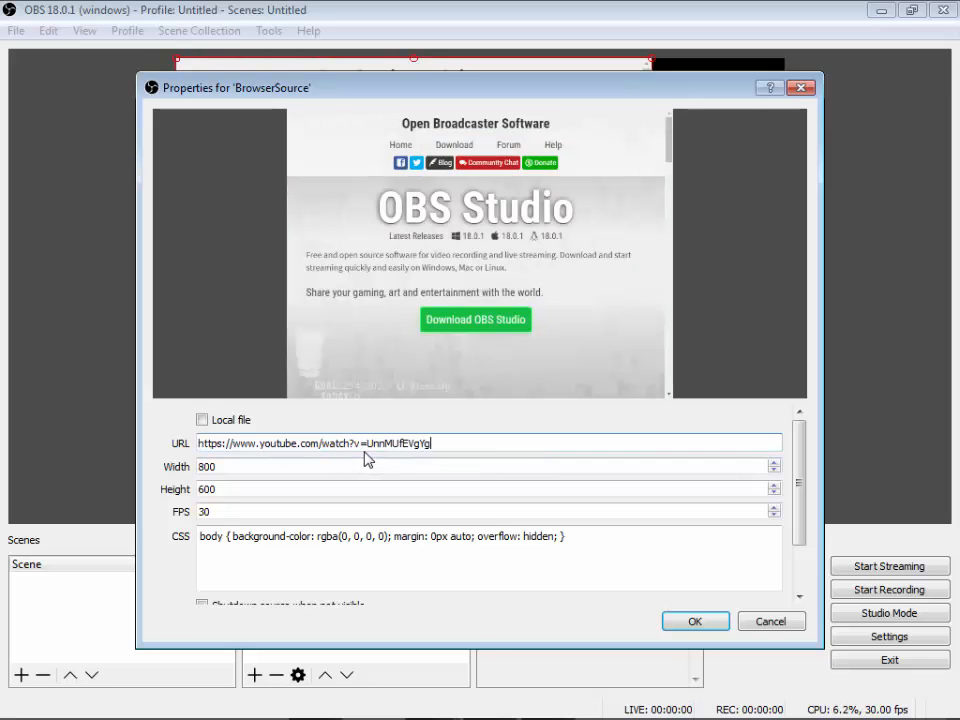
pyautogui.click(692, 622)
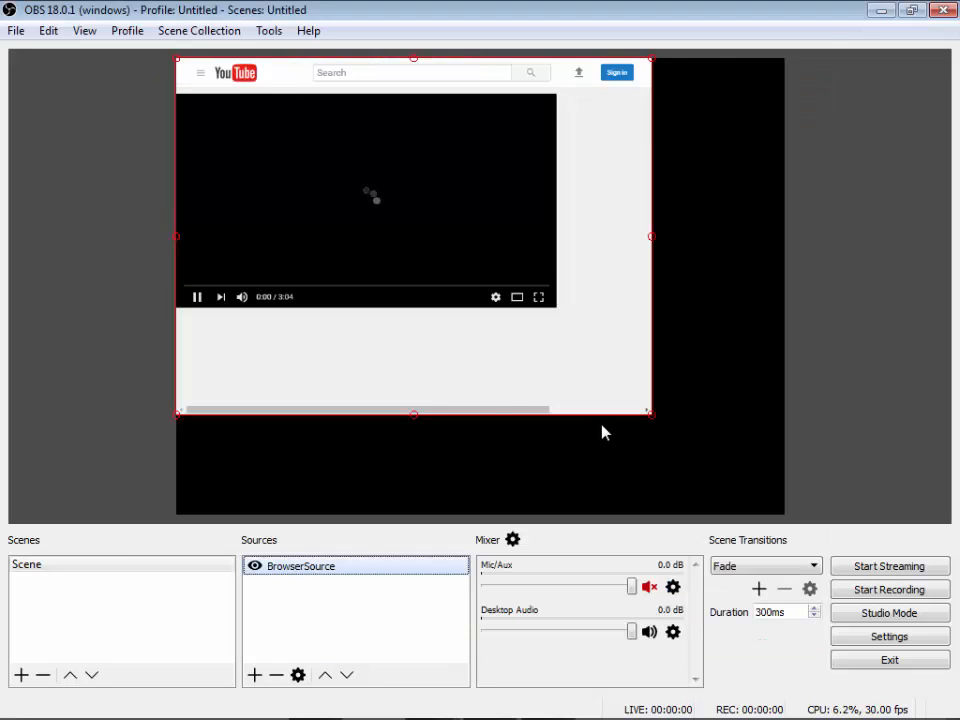
# - Enlarge and reposition the browser source in the preview so that the playing YouTube video fills the canvas
pyautogui.moveTo(651, 421); pyautogui.dragTo(879, 615)
pyautogui.moveTo(686, 340)
pyautogui.mouseDown()
pyautogui.moveTo(694, 349)
pyautogui.moveTo(686, 348)
pyautogui.mouseUp()
pyautogui.moveTo(535, 67); pyautogui.dragTo(588, 8)
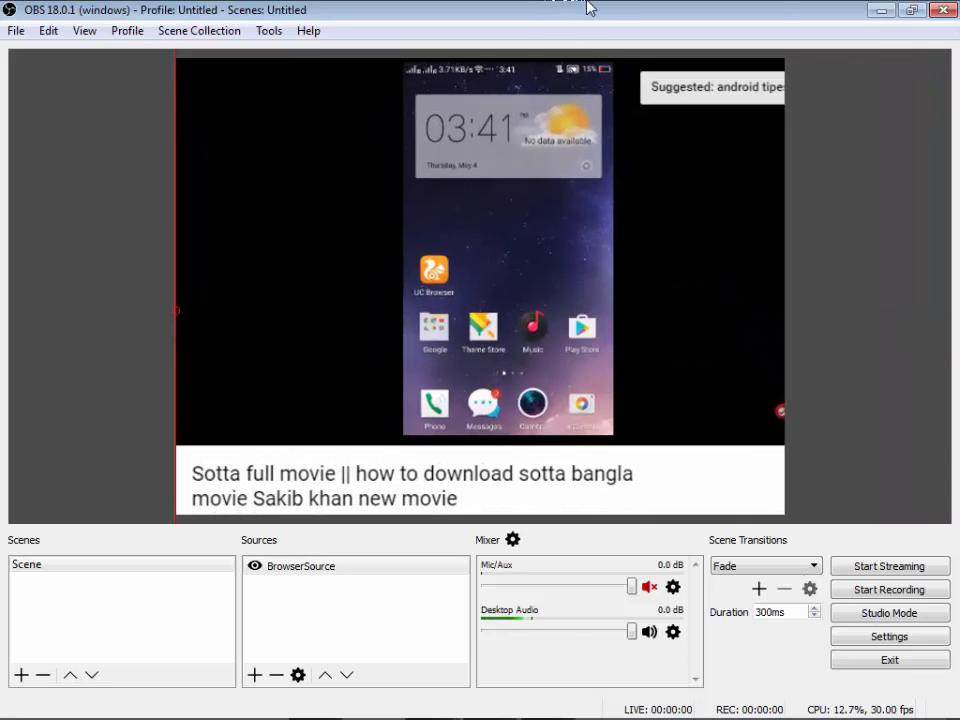
pyautogui.click(147, 319)
pyautogui.click(196, 322)
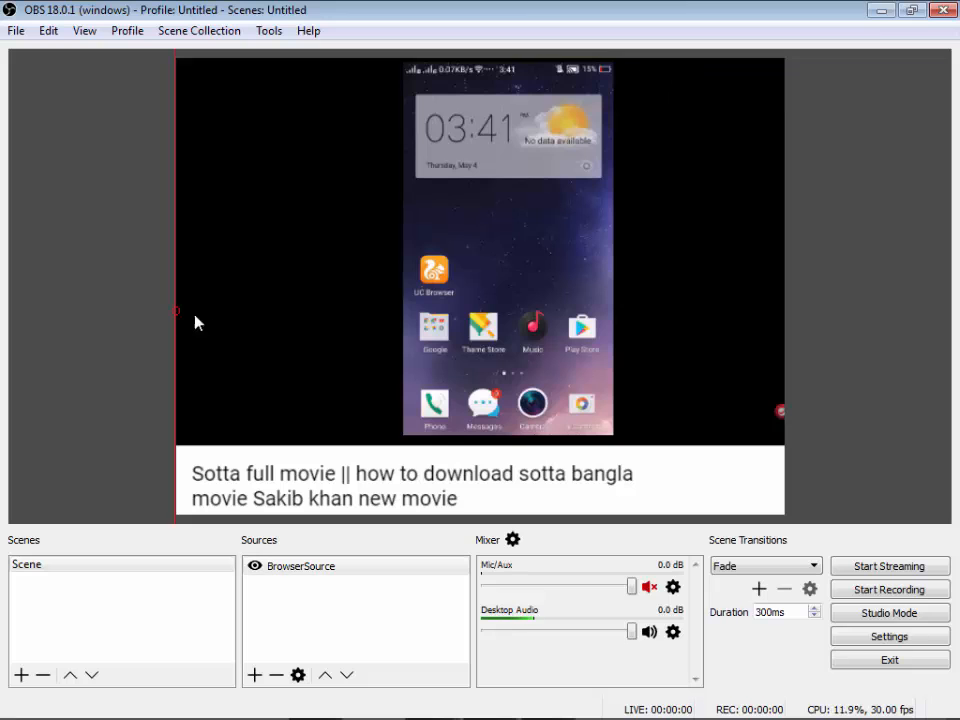
pyautogui.moveTo(168, 308); pyautogui.dragTo(47, 316)
pyautogui.moveTo(311, 337)
pyautogui.mouseDown()
pyautogui.moveTo(304, 341)
pyautogui.moveTo(316, 340)
pyautogui.mouseUp()
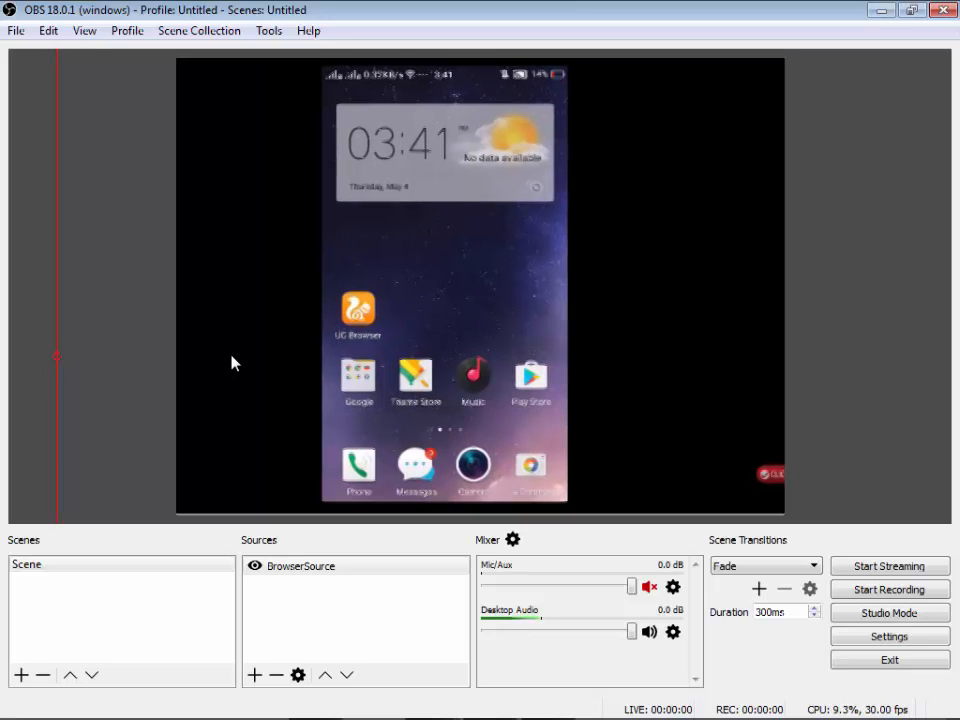
# - Start streaming the scene and dismiss the download timeout message for Darksiders II.rar
pyautogui.click(884, 567)
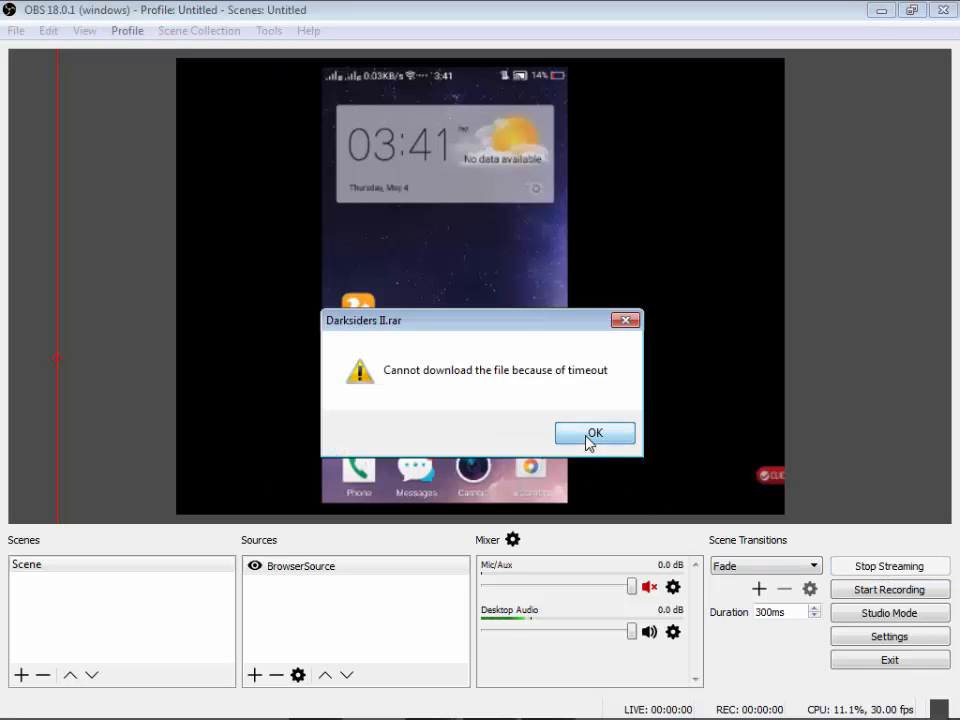
pyautogui.click(593, 437)
pyautogui.click(856, 574)
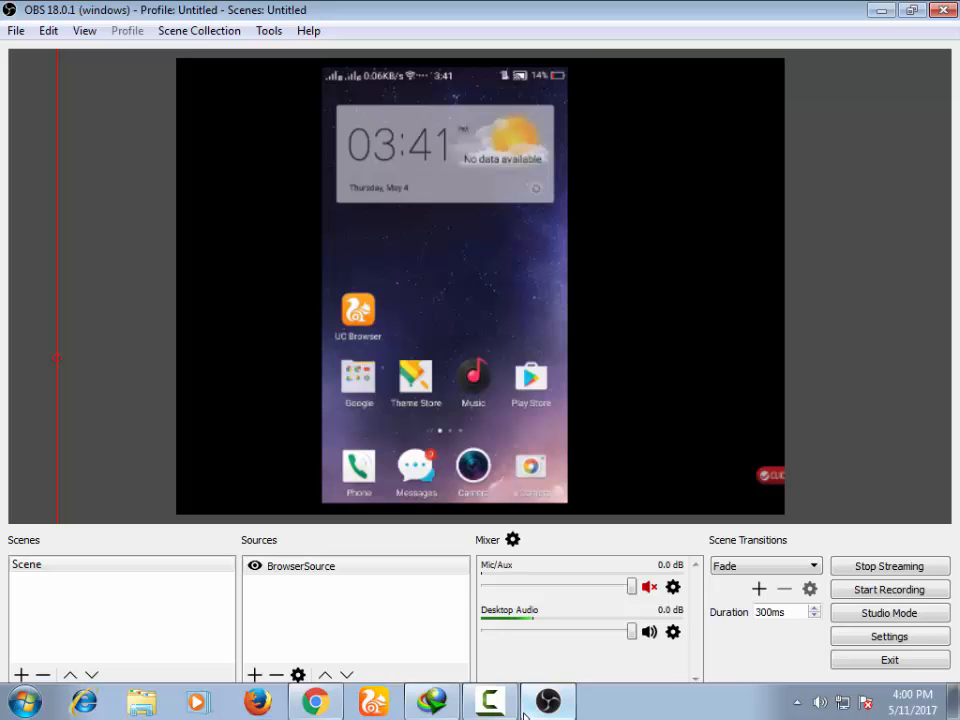
# - Switch to Chrome and advance the Facebook page's Create live video dialog to the post details and stream preview
pyautogui.moveTo(316, 703)
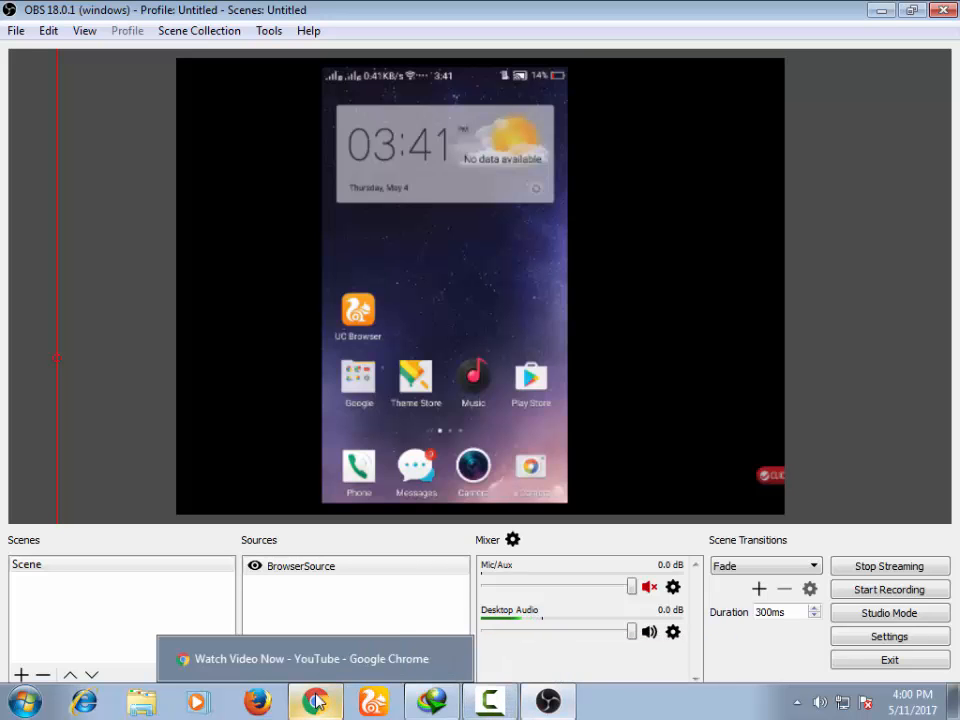
pyautogui.click(340, 701)
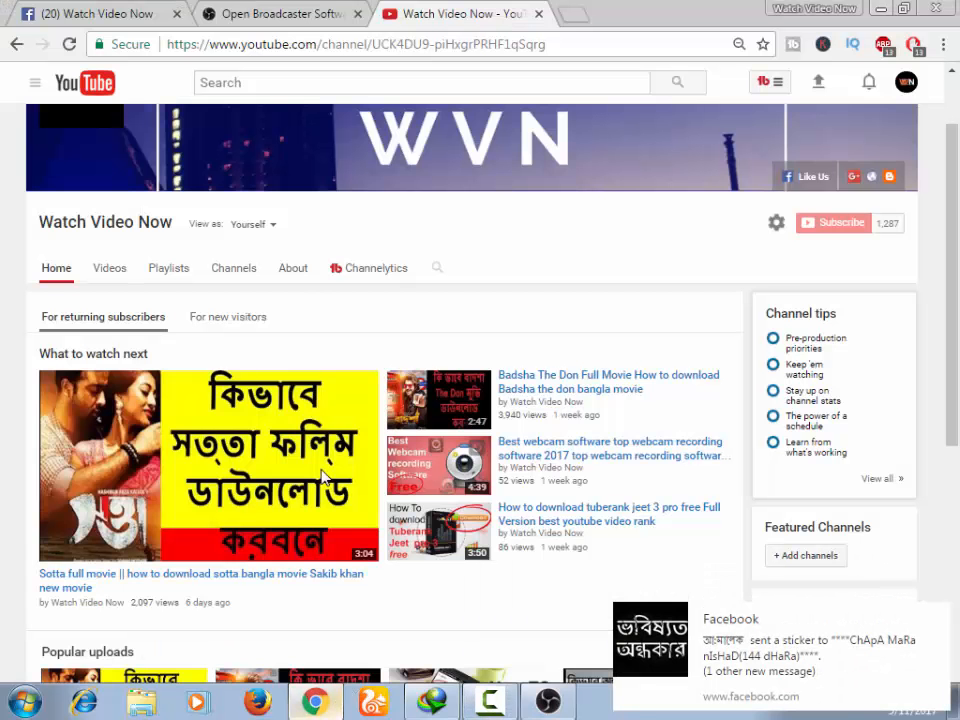
pyautogui.click(99, 16)
pyautogui.click(670, 496)
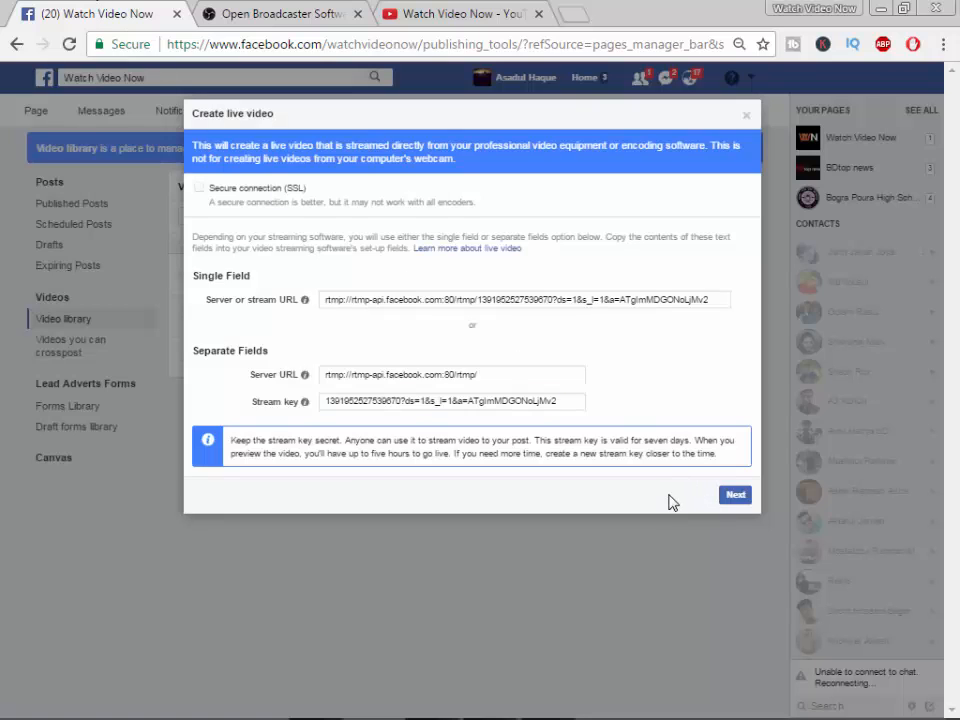
pyautogui.click(736, 496)
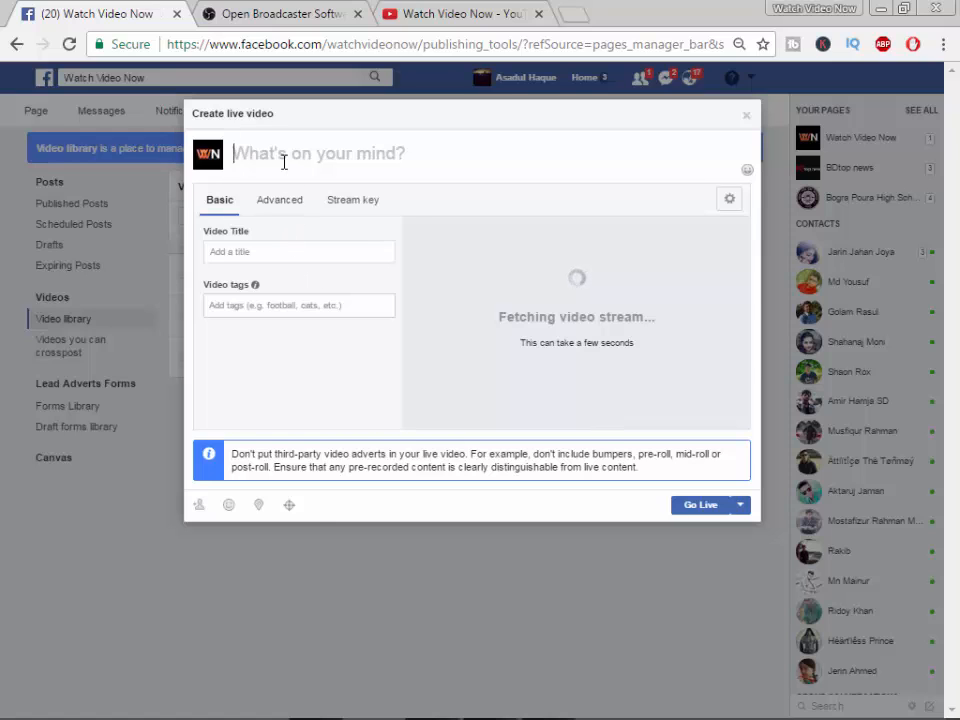
# - Leave the video title, tags and post text empty and go live on the Facebook page
pyautogui.click(257, 251)
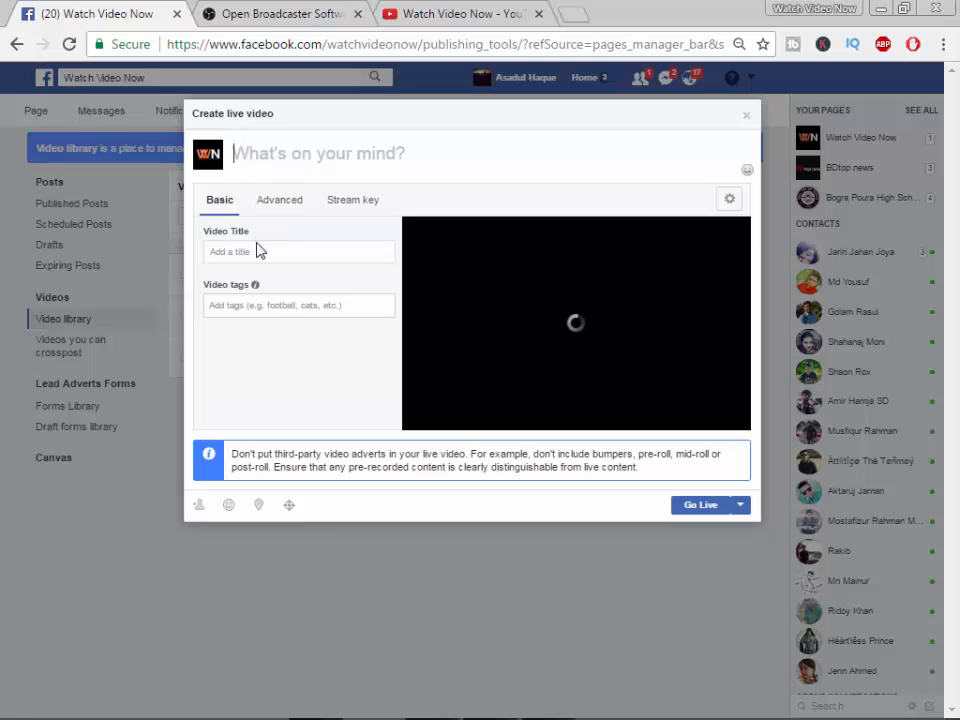
pyautogui.click(249, 312)
pyautogui.click(289, 161)
pyautogui.click(268, 311)
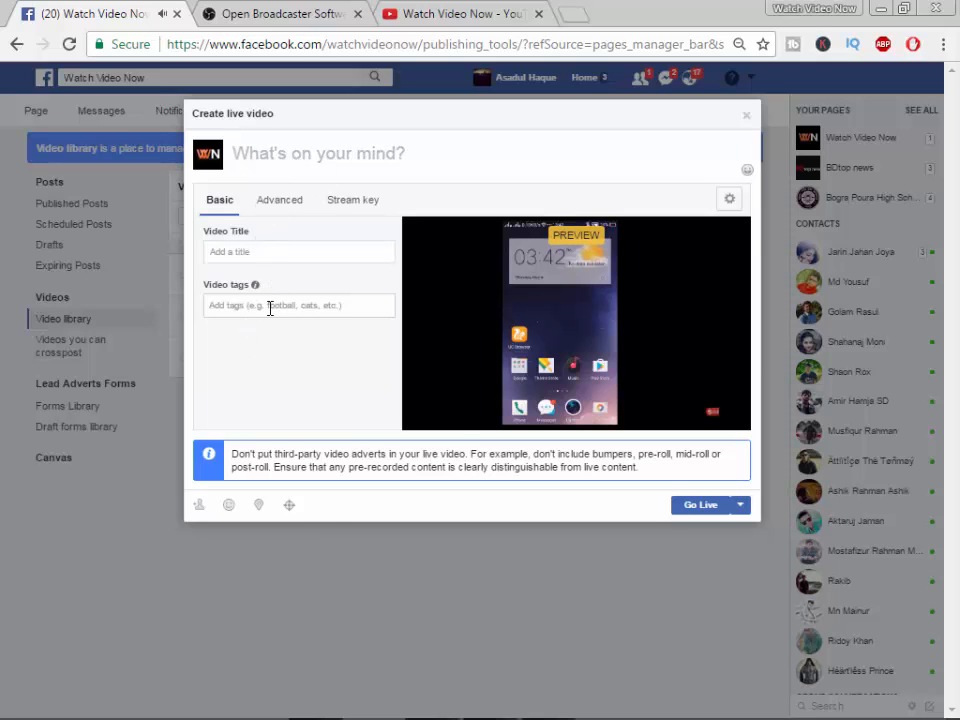
pyautogui.click(279, 254)
pyautogui.click(344, 161)
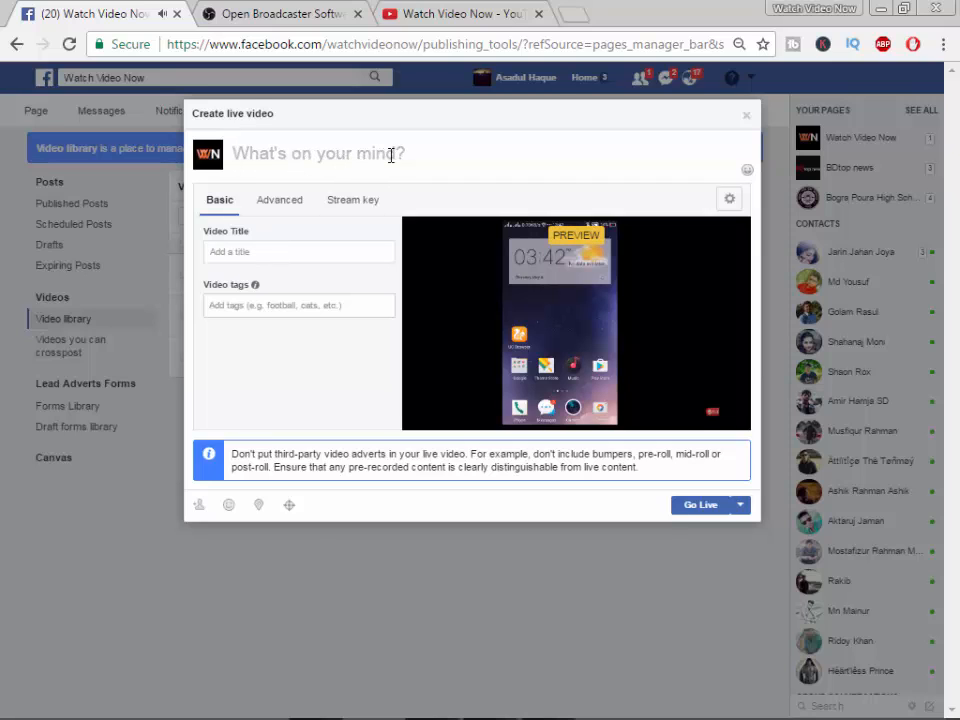
pyautogui.click(701, 508)
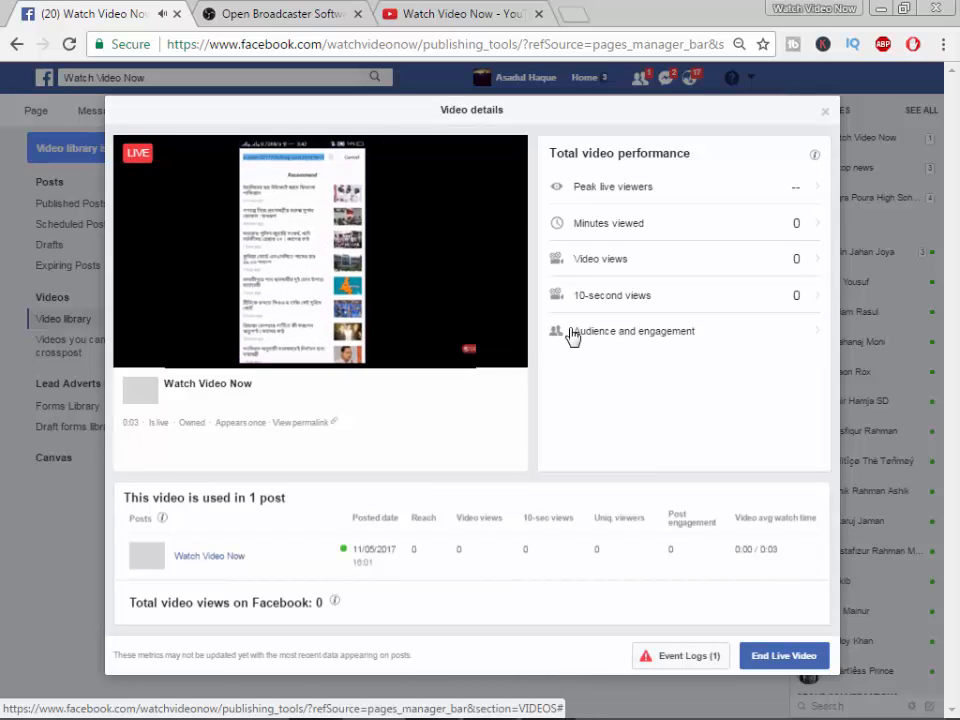
pyautogui.moveTo(357, 333)
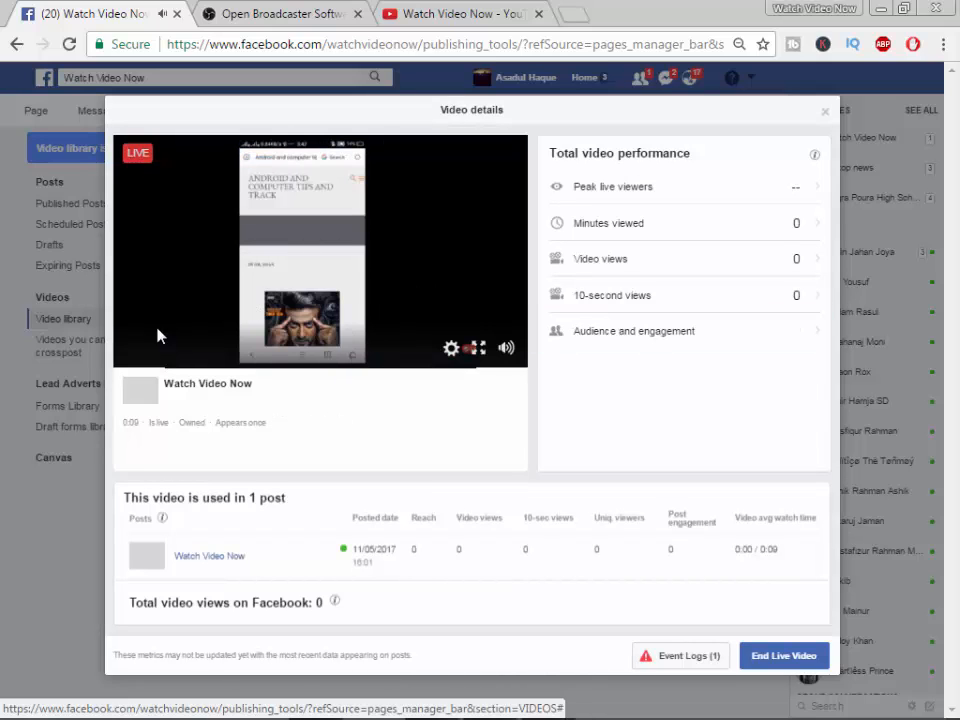